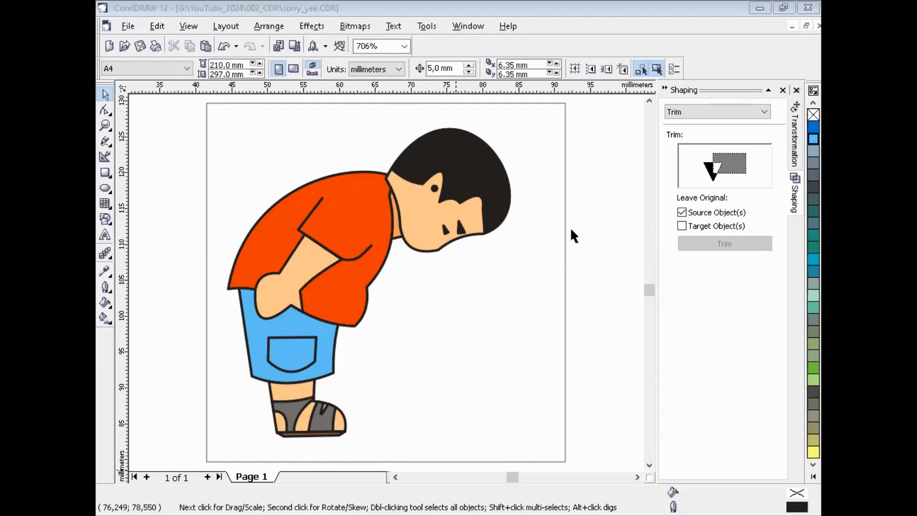
- Duplicate all the boy's objects, leaving out the square frame, and move the copy 55 mm to the left
{"action": "left_click", "coordinate": [571, 230]}
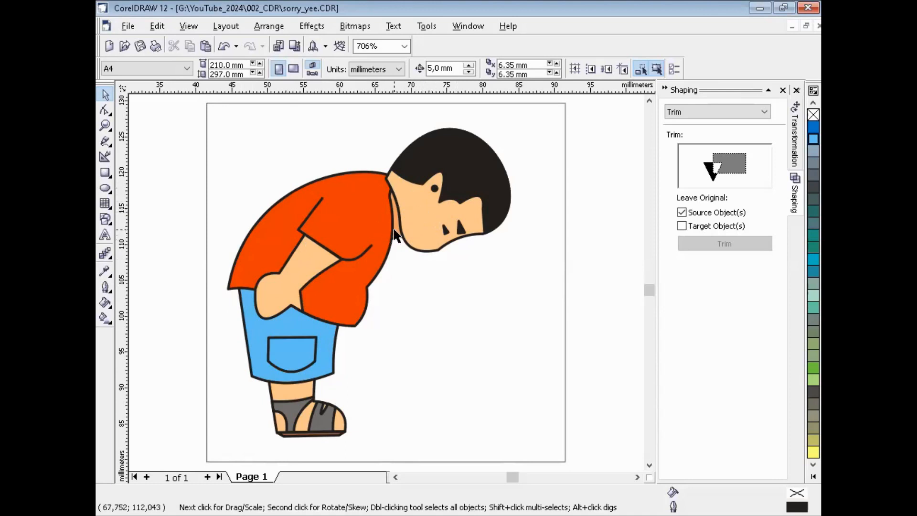
{"action": "key", "text": "F3"}
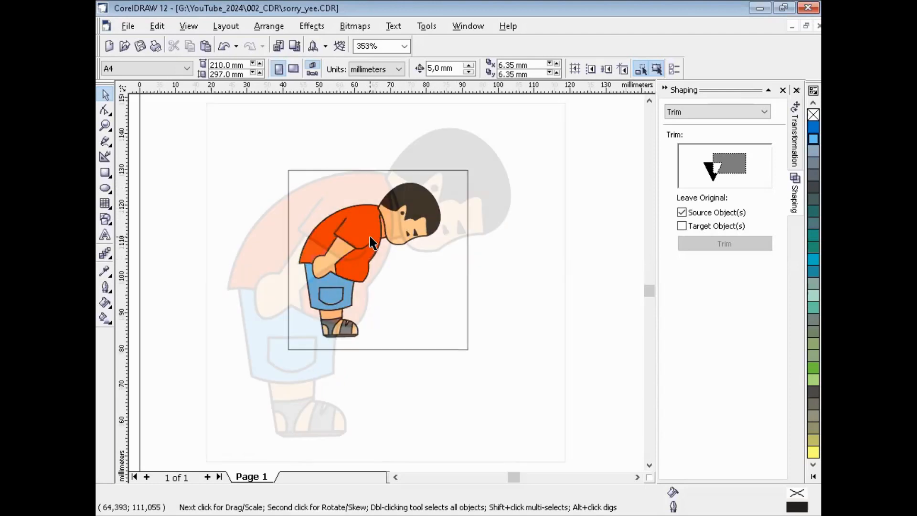
{"action": "left_click", "coordinate": [322, 185]}
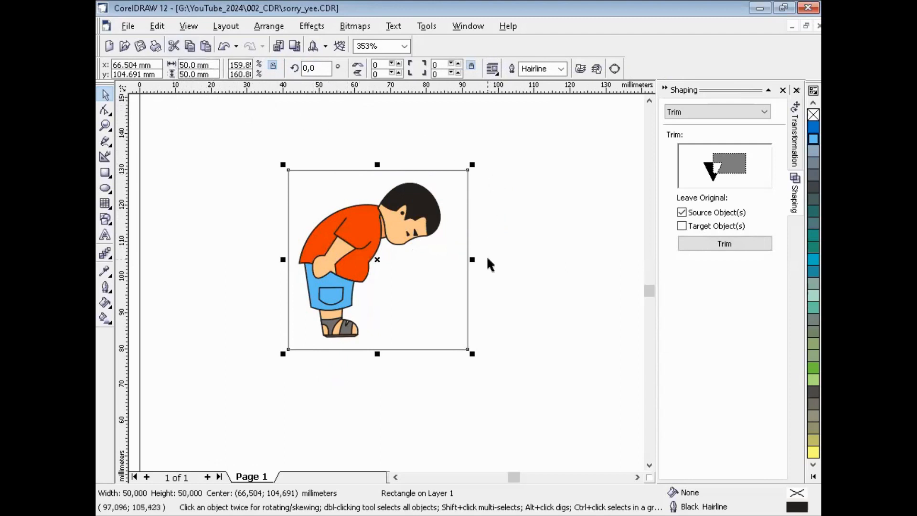
{"action": "left_click", "coordinate": [517, 196]}
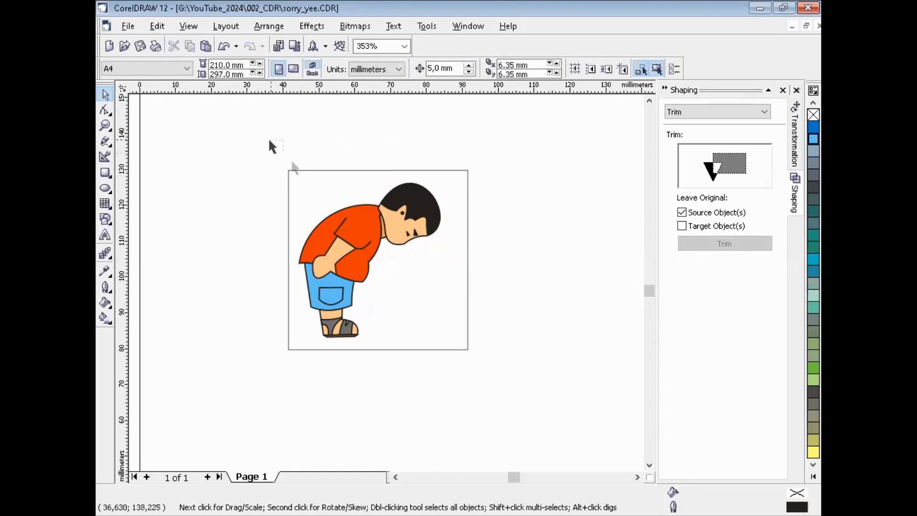
{"action": "left_click_drag", "start_coordinate": [268, 138], "coordinate": [447, 385]}
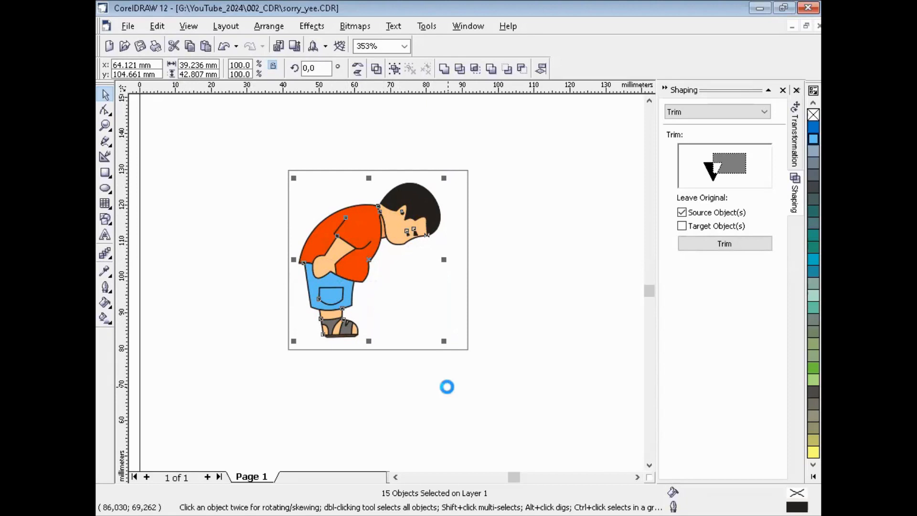
{"action": "key", "text": "plus"}
{"action": "key", "text": "Left"}
{"action": "key", "text": "Left"}
{"action": "key", "text": "Left"}
{"action": "key", "text": "Left"}
{"action": "key", "text": "Left"}
{"action": "key", "text": "Left"}
{"action": "key", "text": "Left"}
{"action": "key", "text": "Left"}
{"action": "key", "text": "Left"}
{"action": "key", "text": "Left"}
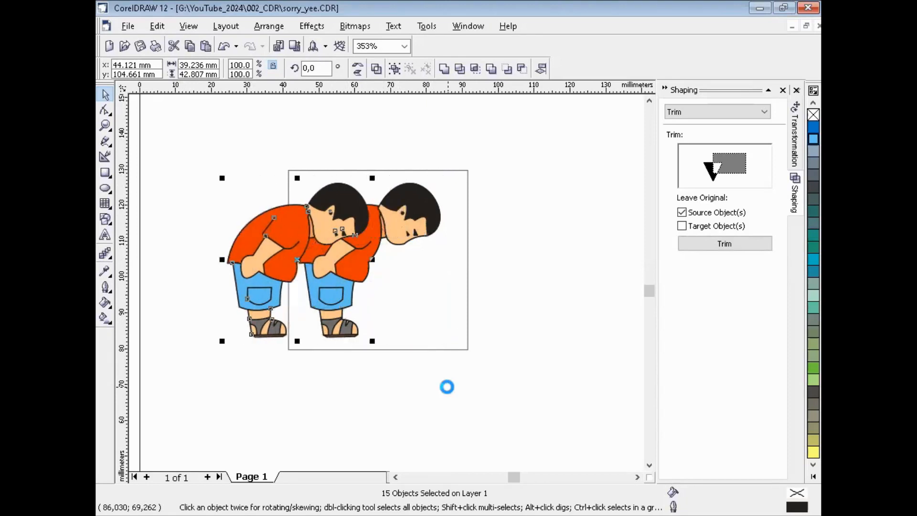
{"action": "key", "text": "Left"}
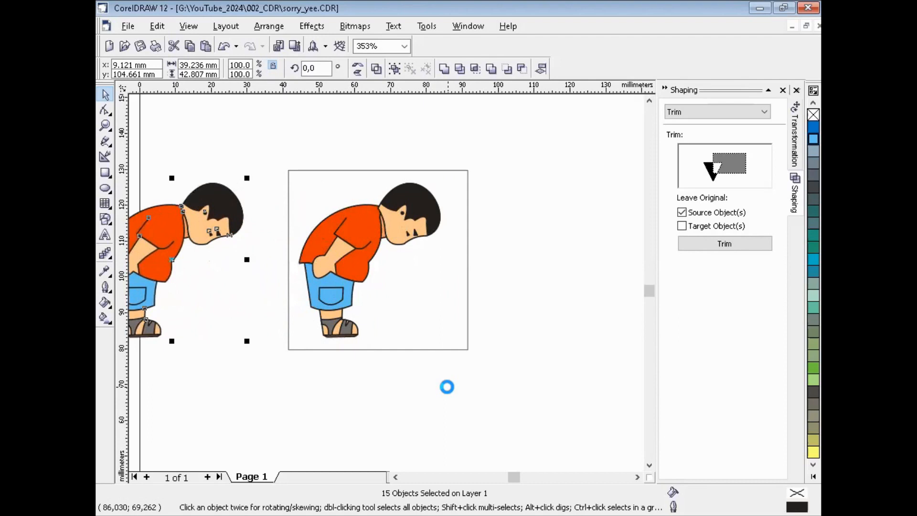
- Remove the outlines from all objects of the boy inside the square frame
{"action": "left_click", "coordinate": [446, 387]}
{"action": "left_click_drag", "start_coordinate": [279, 151], "coordinate": [451, 394]}
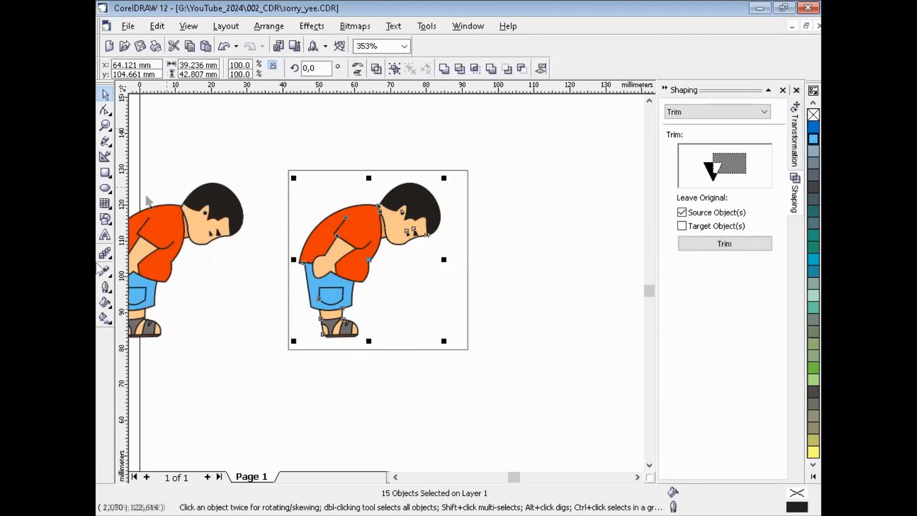
{"action": "left_click", "coordinate": [106, 289]}
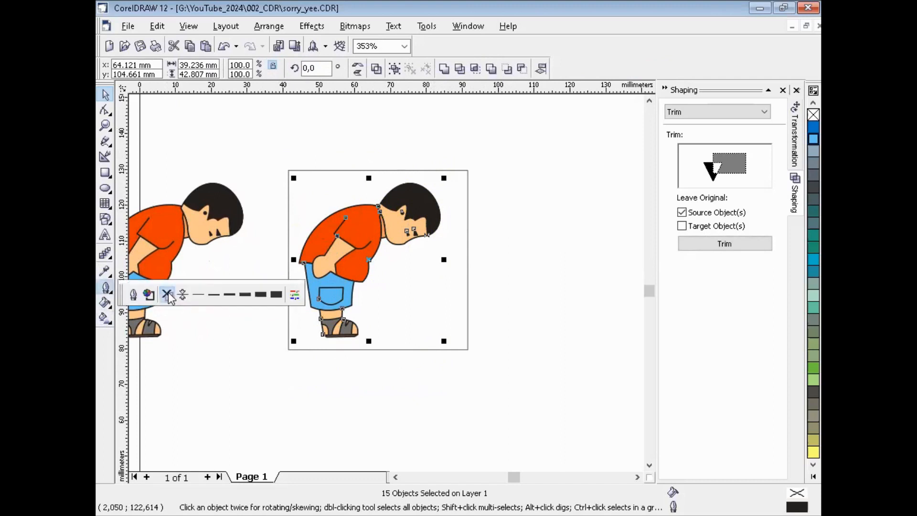
{"action": "left_click", "coordinate": [143, 294]}
{"action": "left_click", "coordinate": [251, 392]}
- Weld all objects of the outlined boy copy into a single silhouette
{"action": "left_click", "coordinate": [395, 477]}
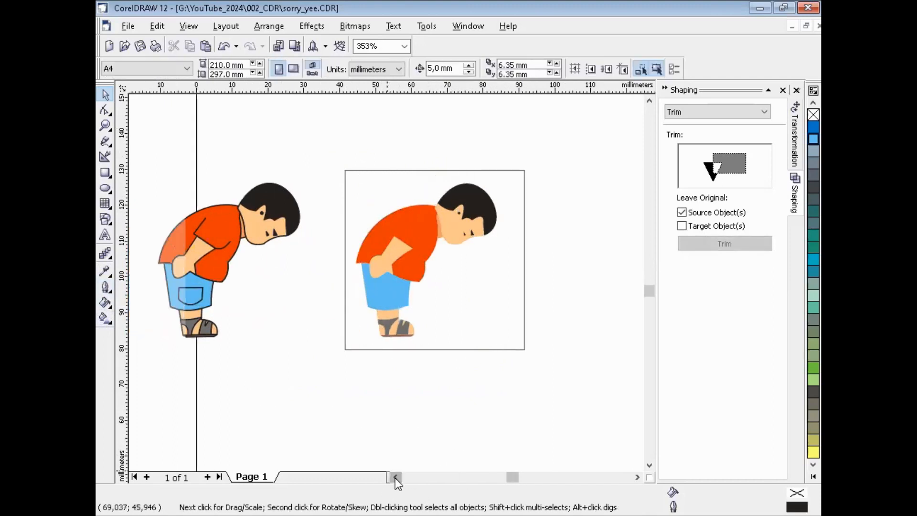
{"action": "left_click_drag", "start_coordinate": [191, 160], "coordinate": [369, 344]}
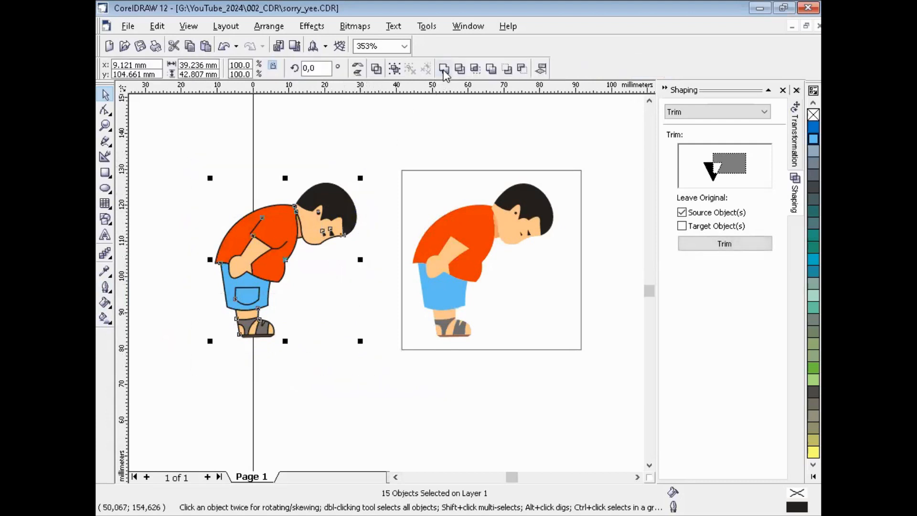
{"action": "left_click", "coordinate": [443, 70]}
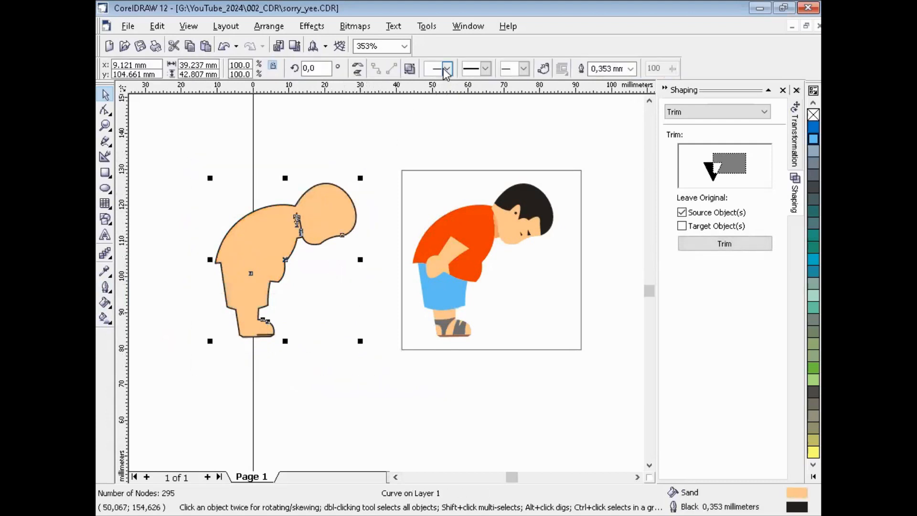
{"action": "left_click", "coordinate": [295, 329]}
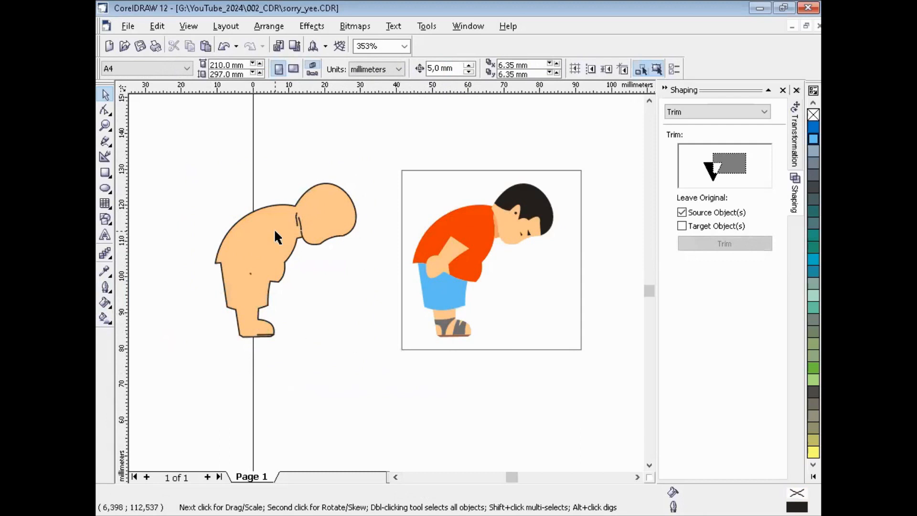
- Delete the stray nodes and leftover line fragments around the neck and inside the body of the welded silhouette
{"action": "key", "text": "F2"}
{"action": "left_click_drag", "start_coordinate": [188, 164], "coordinate": [317, 321]}
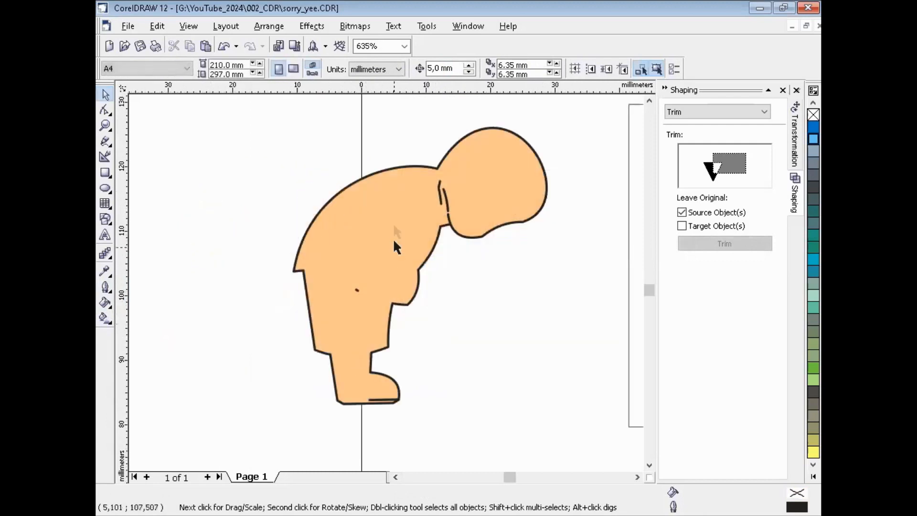
{"action": "left_click", "coordinate": [442, 186]}
{"action": "left_click", "coordinate": [105, 110]}
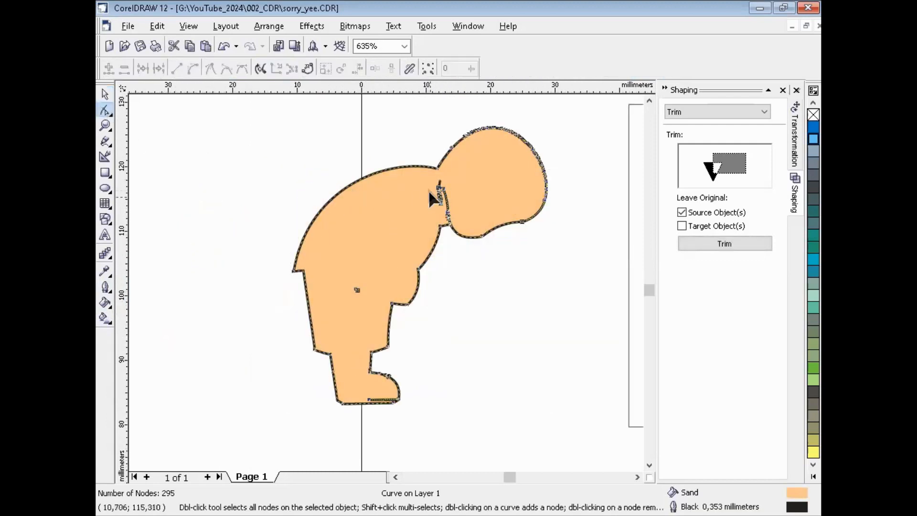
{"action": "left_click_drag", "start_coordinate": [431, 175], "coordinate": [456, 217]}
{"action": "key", "text": "Delete"}
{"action": "key", "text": "Delete"}
{"action": "left_click_drag", "start_coordinate": [351, 281], "coordinate": [367, 304]}
{"action": "key", "text": "Delete"}
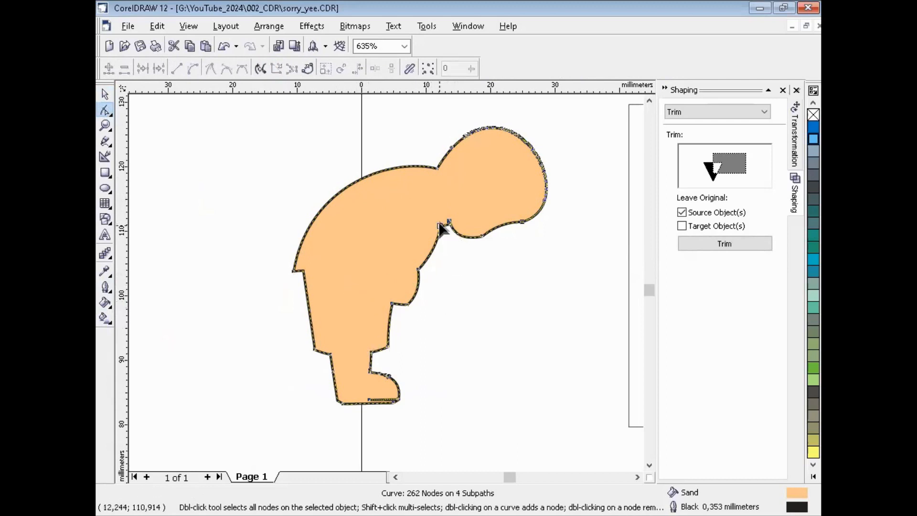
{"action": "scroll", "coordinate": [441, 214], "scroll_direction": "up", "scroll_amount": 5}
{"action": "left_click_drag", "start_coordinate": [360, 198], "coordinate": [403, 228]}
{"action": "key", "text": "Delete"}
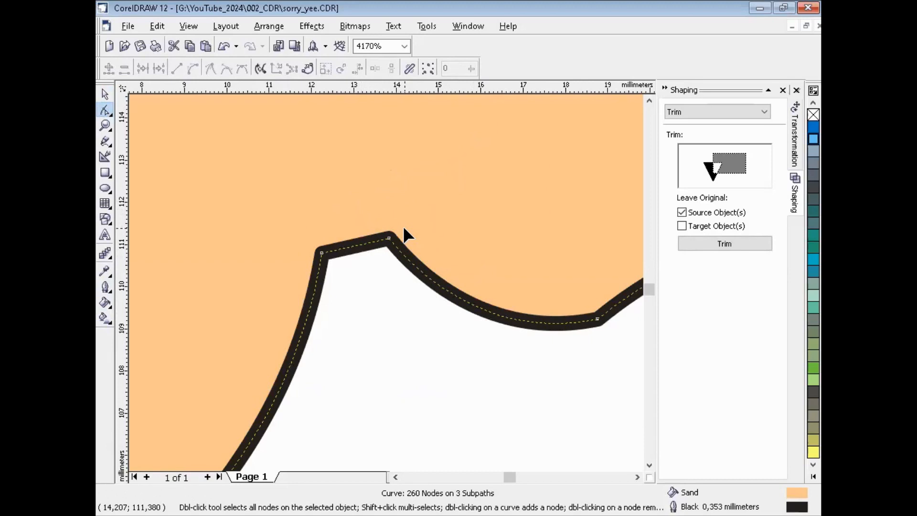
- Delete the stray line running inside the shoe just above the silhouette's sole
{"action": "scroll", "coordinate": [380, 287], "scroll_direction": "down", "scroll_amount": 5}
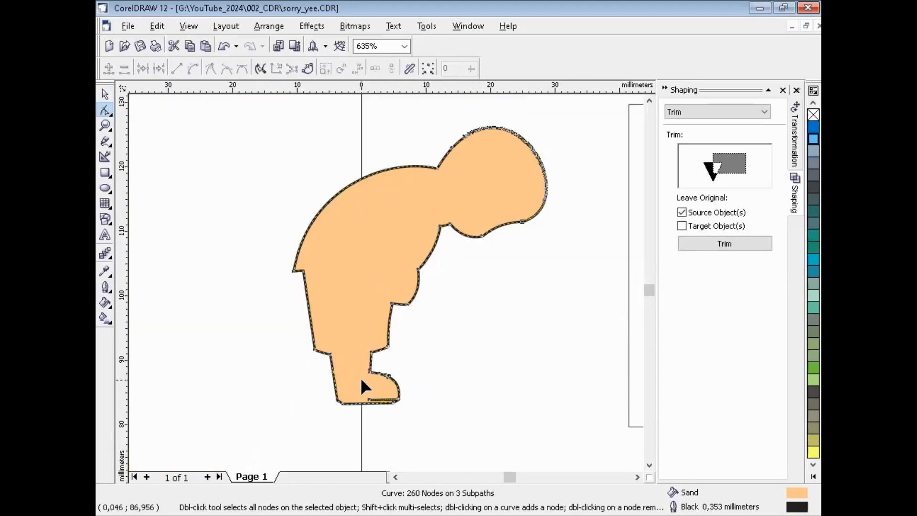
{"action": "scroll", "coordinate": [434, 427], "scroll_direction": "up", "scroll_amount": 5}
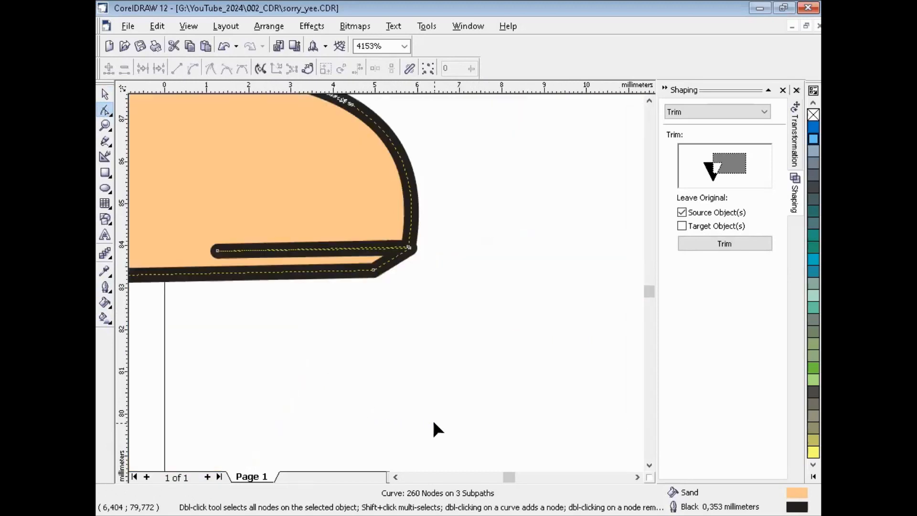
{"action": "left_click_drag", "start_coordinate": [196, 235], "coordinate": [355, 261]}
{"action": "key", "text": "Delete"}
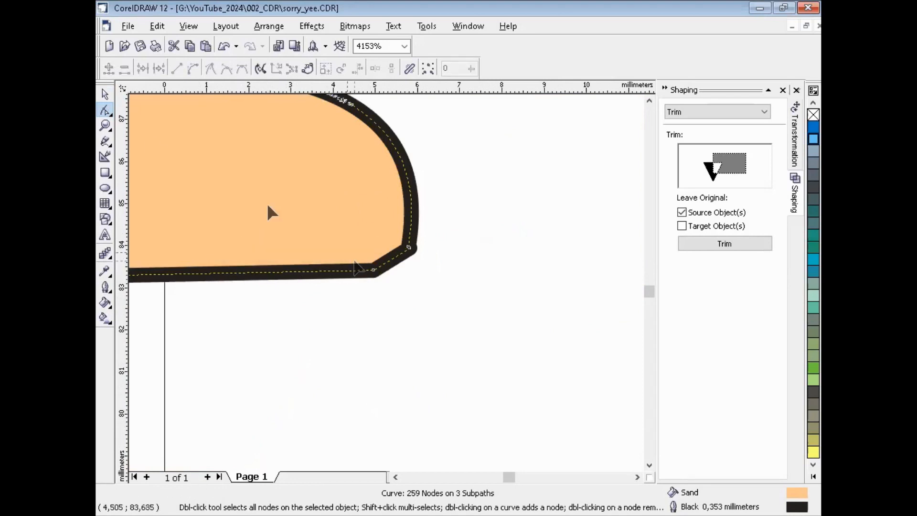
{"action": "key", "text": "space"}
{"action": "left_click", "coordinate": [293, 345]}
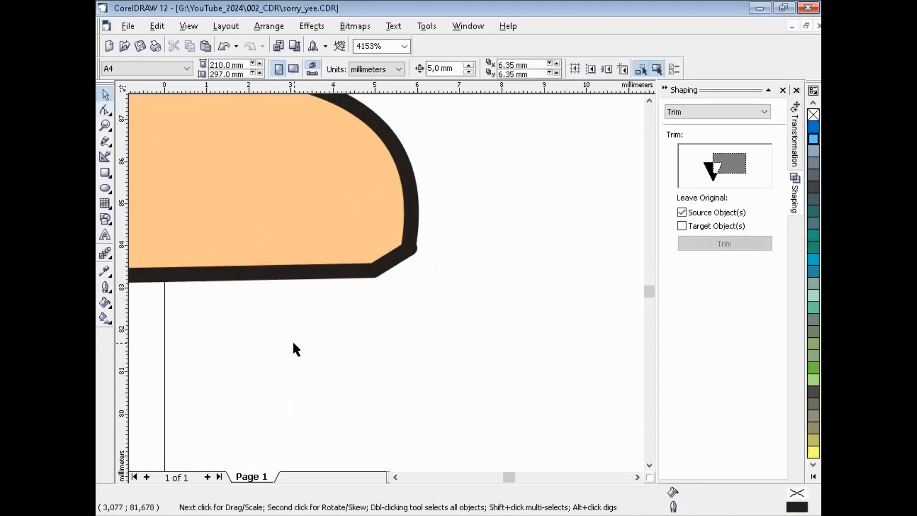
- Remove the sand fill from the welded silhouette, keeping only its black outline
{"action": "key", "text": "F4"}
{"action": "left_click", "coordinate": [359, 267]}
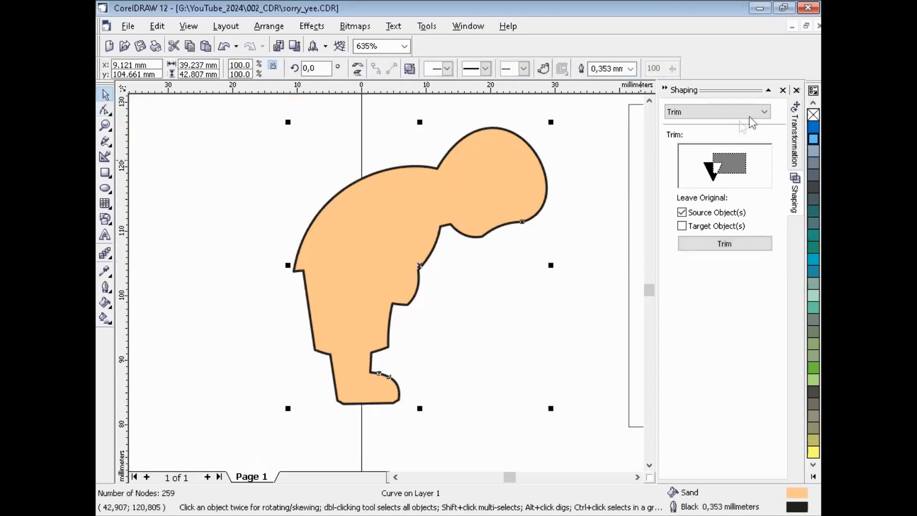
{"action": "left_click", "coordinate": [813, 114]}
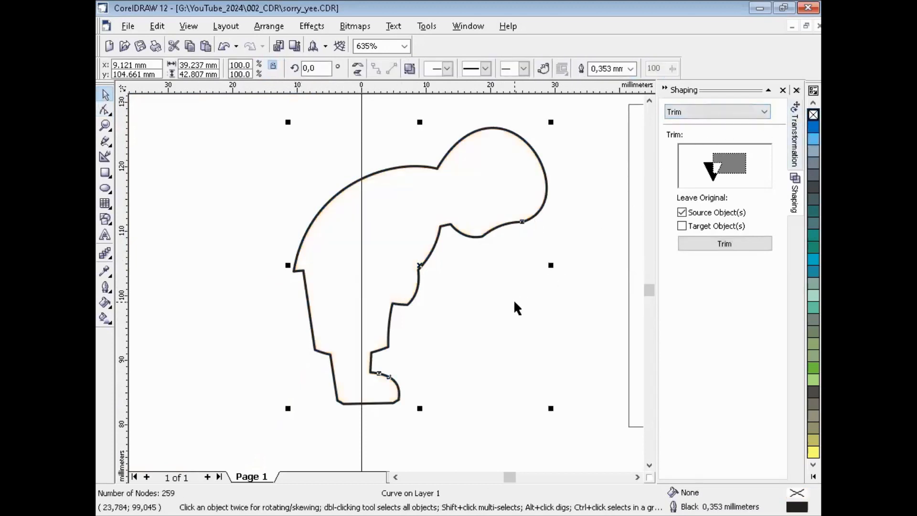
- Move the silhouette outline 55 mm to the right so it lies exactly over the coloured boy
{"action": "key", "text": "F4"}
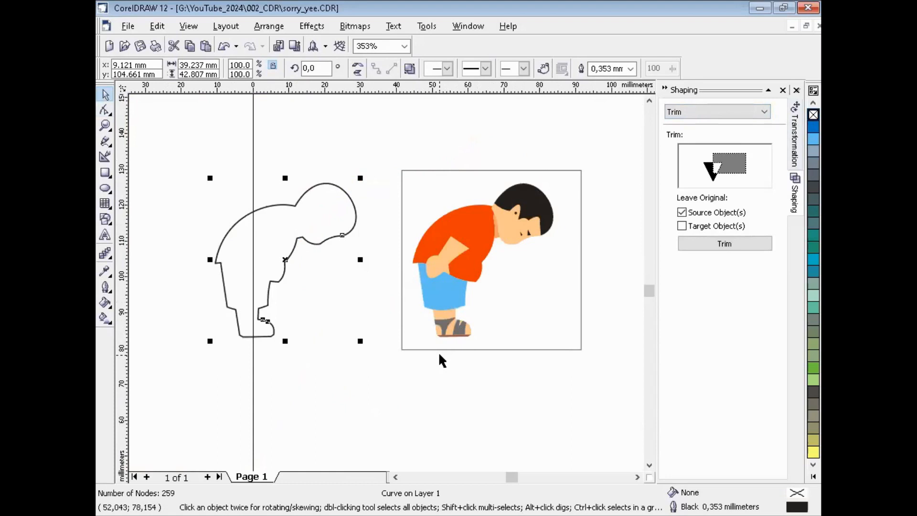
{"action": "key", "text": "Right"}
{"action": "key", "text": "Right"}
{"action": "key", "text": "Right"}
{"action": "key", "text": "Right"}
{"action": "key", "text": "Right"}
{"action": "key", "text": "Right"}
{"action": "key", "text": "Right"}
{"action": "key", "text": "Right"}
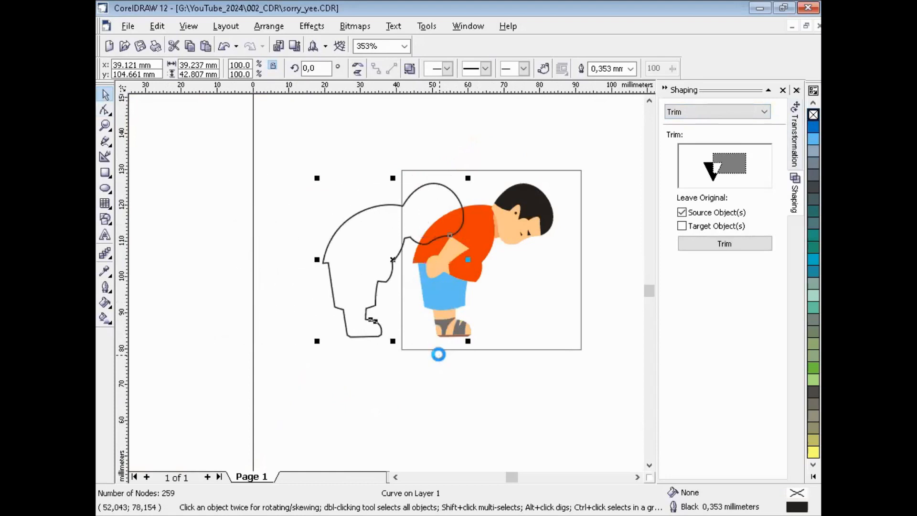
{"action": "key", "text": "Right"}
{"action": "key", "text": "Right"}
{"action": "key", "text": "Right"}
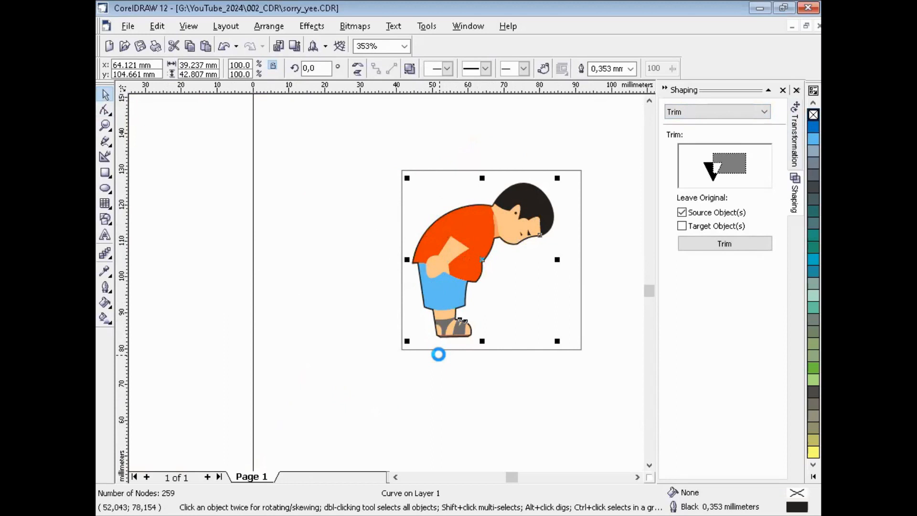
{"action": "left_click", "coordinate": [509, 401]}
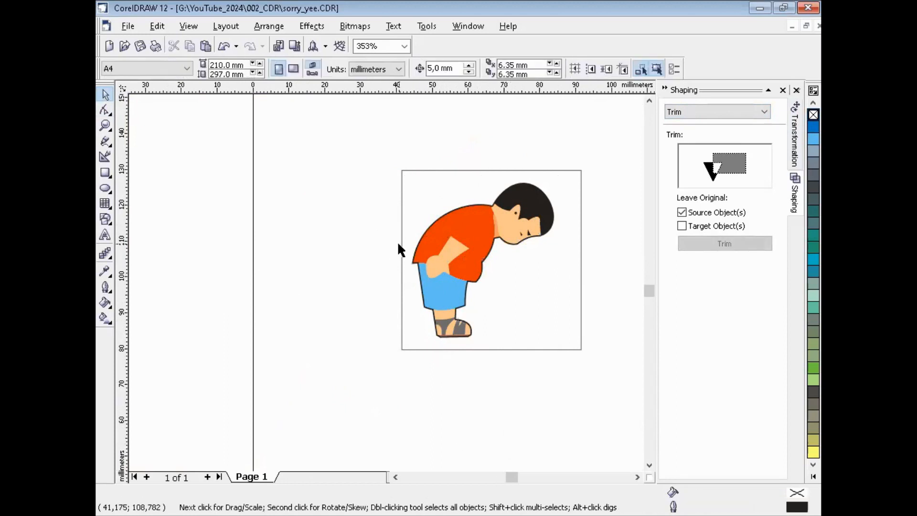
- Check the outline's fit around the shorts and shoes, and move it 25 mm to the left off the coloured boy
{"action": "key", "text": "z"}
{"action": "left_click_drag", "start_coordinate": [371, 242], "coordinate": [532, 341]}
{"action": "left_click", "coordinate": [374, 272]}
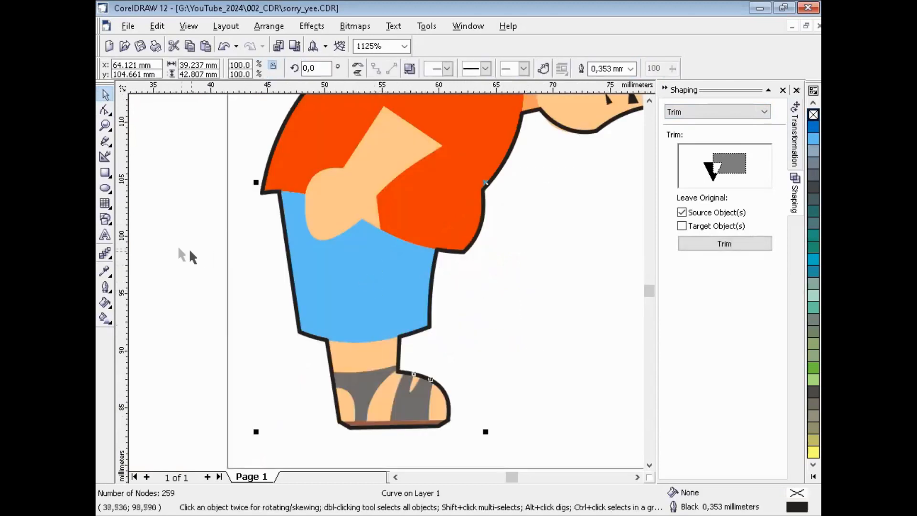
{"action": "left_click", "coordinate": [166, 220]}
{"action": "left_click_drag", "start_coordinate": [166, 219], "coordinate": [434, 320]}
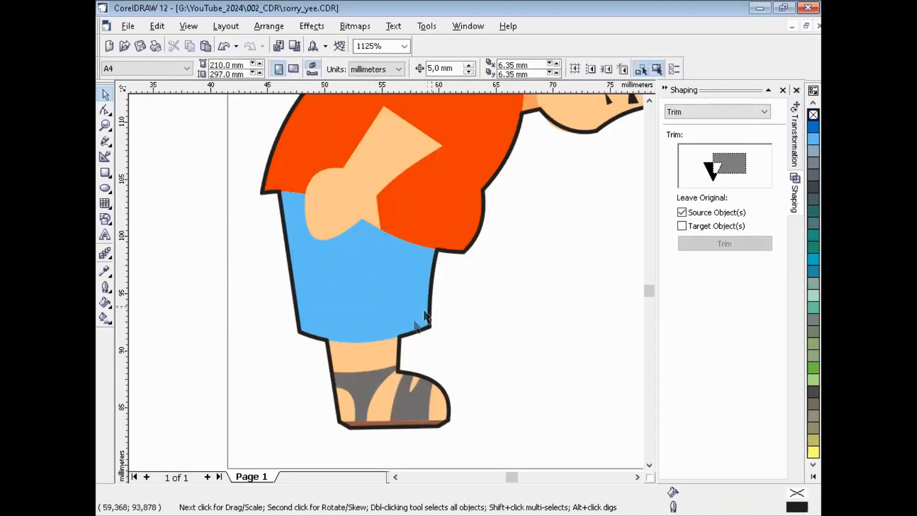
{"action": "left_click", "coordinate": [431, 302]}
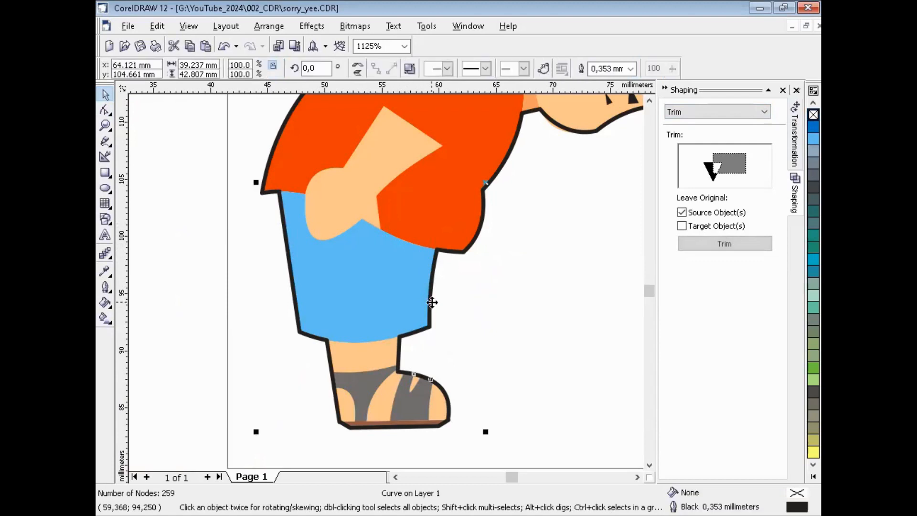
{"action": "left_click_drag", "start_coordinate": [432, 303], "coordinate": [98, 302]}
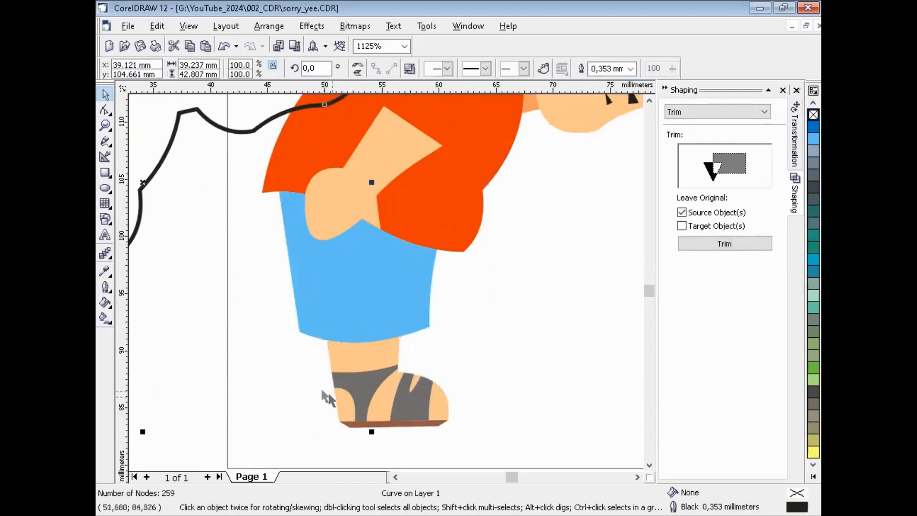
- Give the invisible pocket shape on the boy's shorts a 0,353 mm outline
{"action": "left_click", "coordinate": [208, 331]}
{"action": "left_click", "coordinate": [340, 383]}
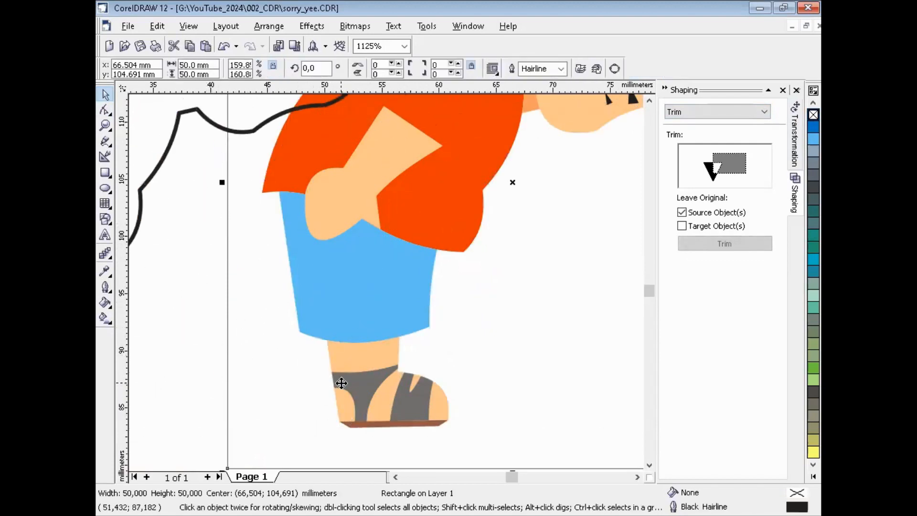
{"action": "key", "text": "F4"}
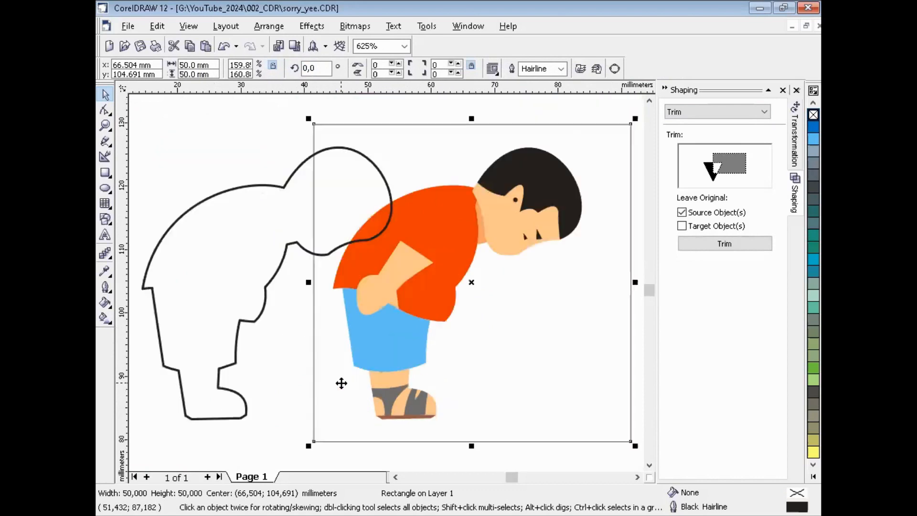
{"action": "left_click", "coordinate": [367, 104]}
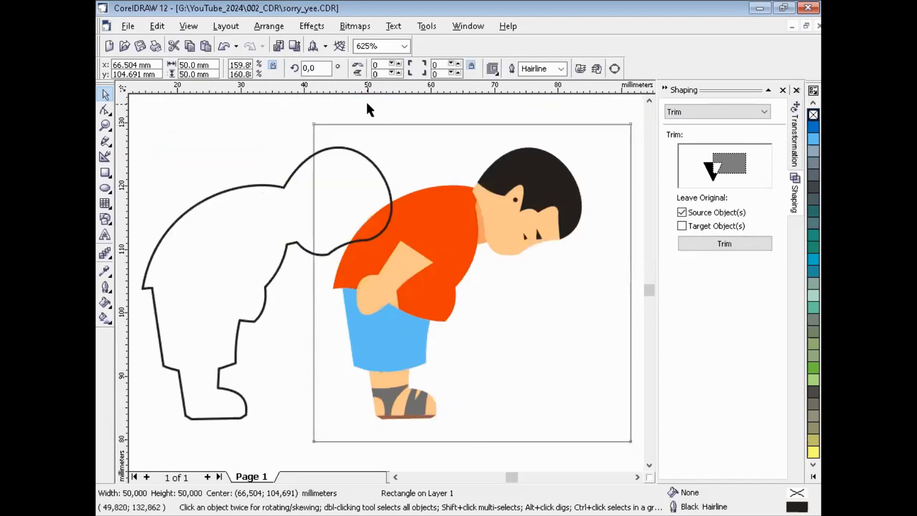
{"action": "left_click", "coordinate": [522, 148]}
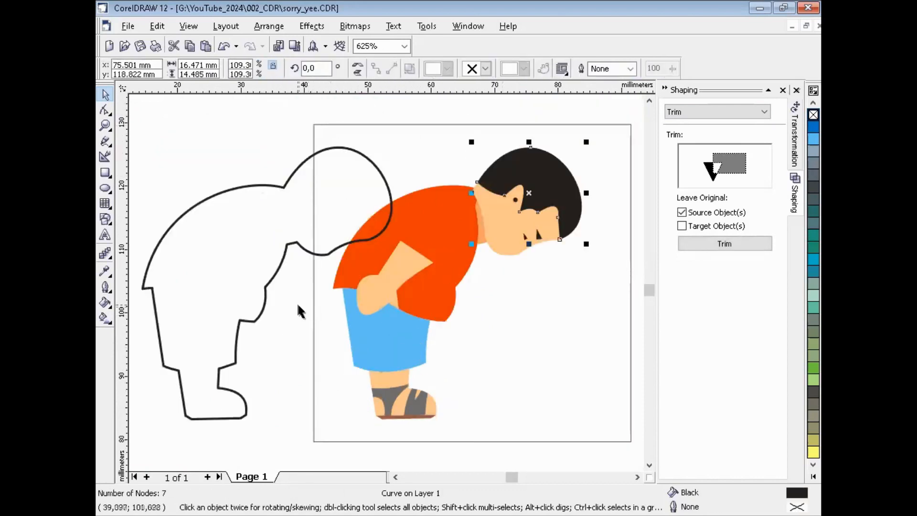
{"action": "left_click_drag", "start_coordinate": [289, 300], "coordinate": [456, 375]}
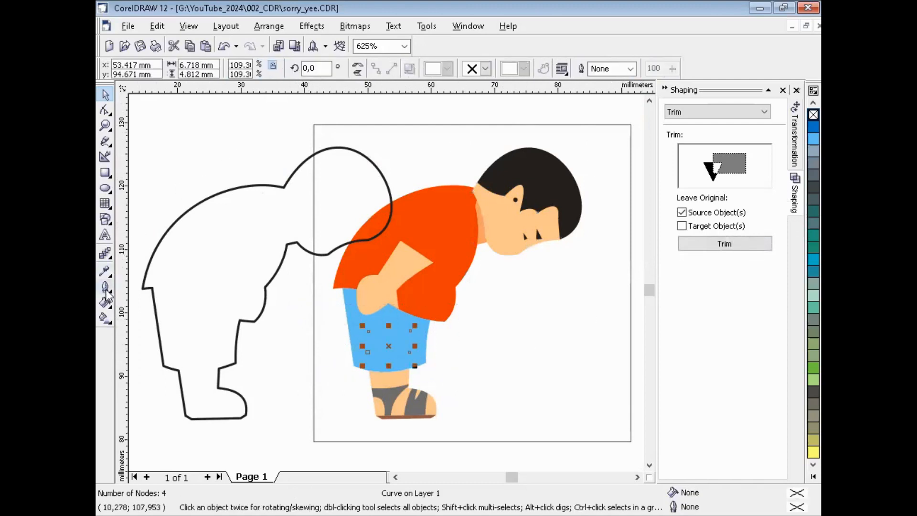
{"action": "key", "text": "F12"}
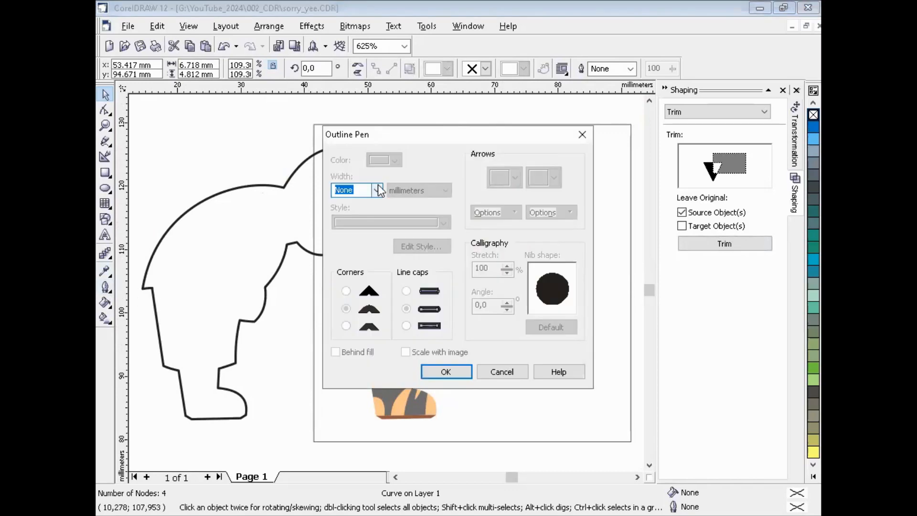
{"action": "left_click", "coordinate": [377, 190]}
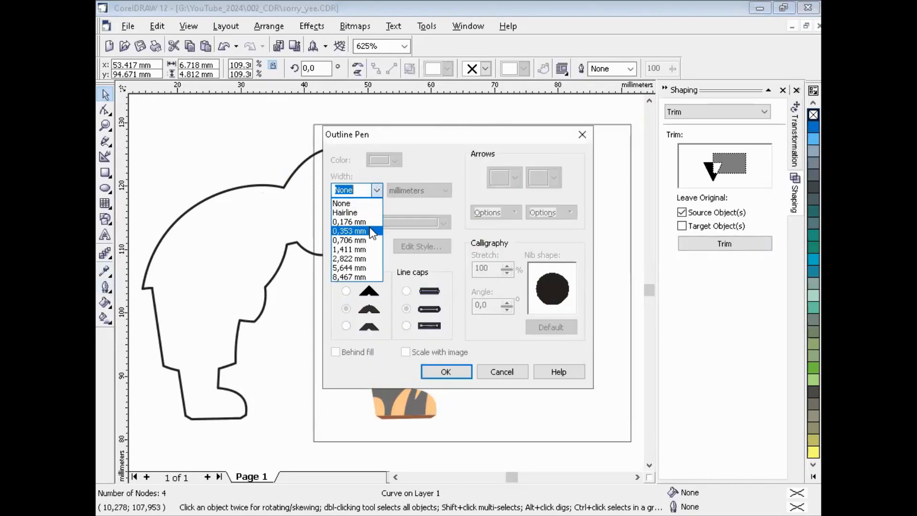
{"action": "left_click", "coordinate": [372, 231]}
{"action": "left_click", "coordinate": [435, 371]}
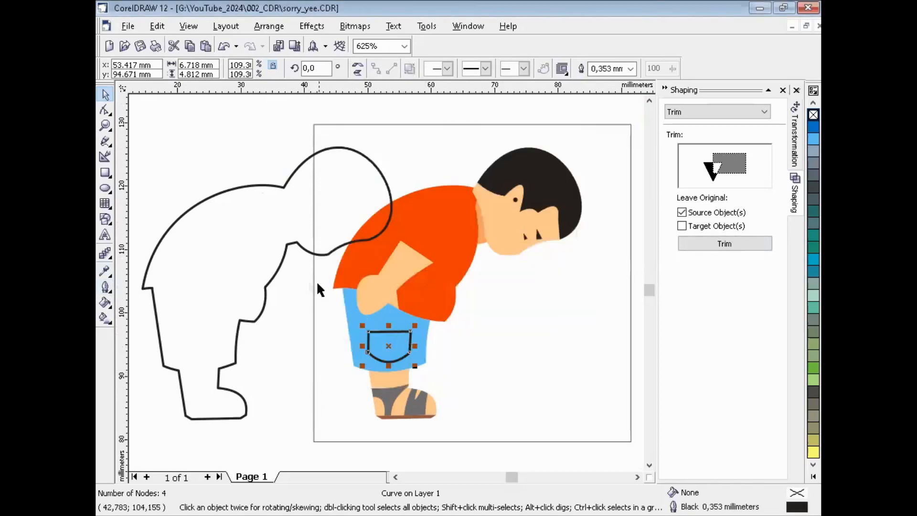
{"action": "left_click", "coordinate": [311, 273]}
- Give the invisible sleeve line on the boy's shirt a 0,353 mm outline
{"action": "left_click_drag", "start_coordinate": [372, 107], "coordinate": [470, 276]}
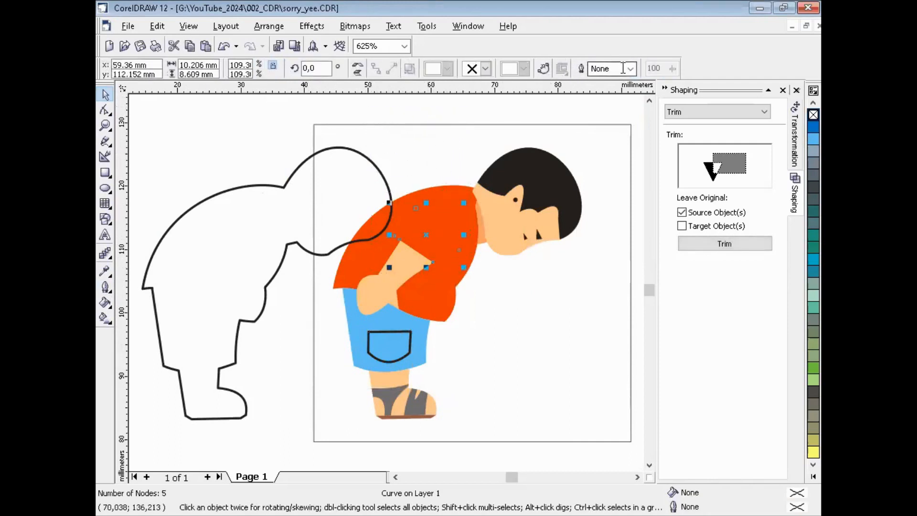
{"action": "left_click", "coordinate": [631, 69]}
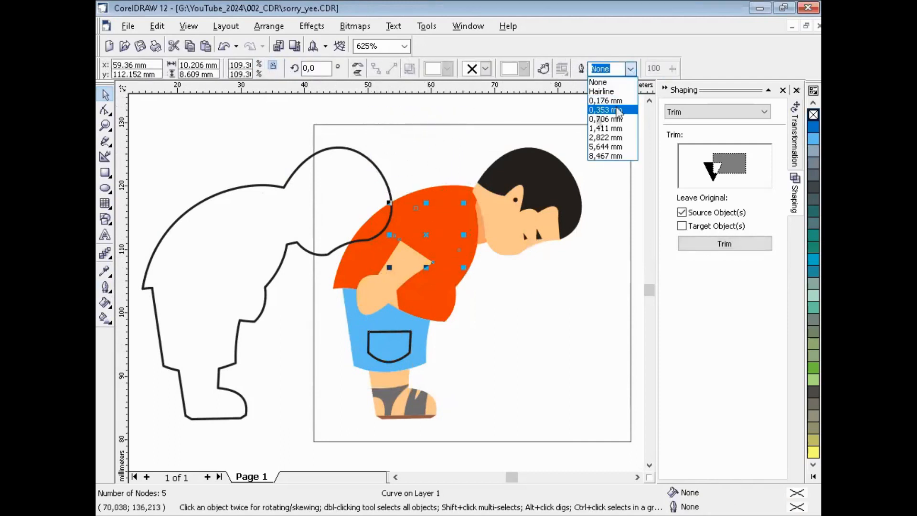
{"action": "left_click", "coordinate": [618, 109]}
{"action": "left_click", "coordinate": [449, 113]}
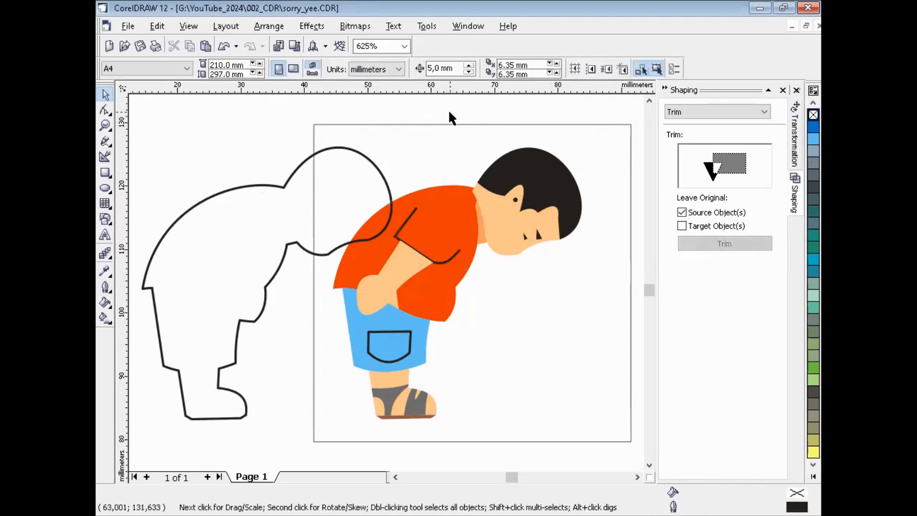
{"action": "left_click", "coordinate": [412, 212]}
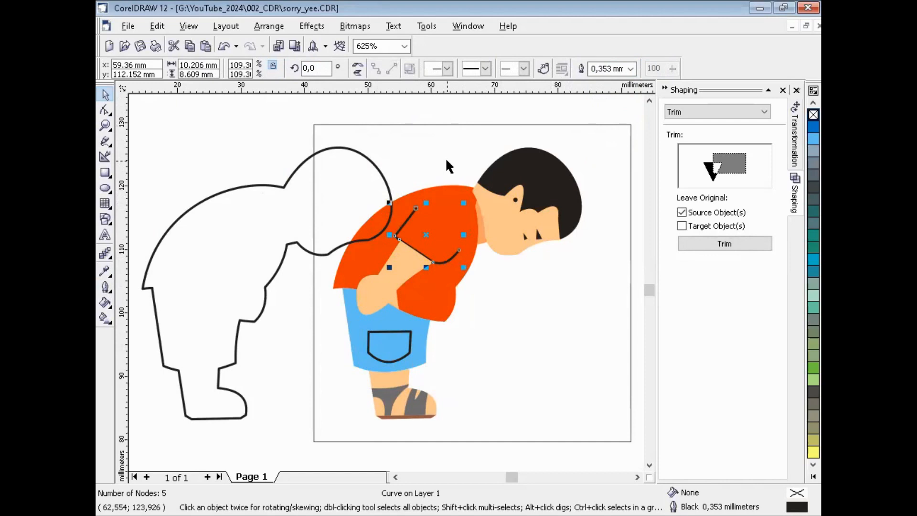
- Move the silhouette outline 25 mm to the right so it lies exactly over the coloured boy
{"action": "left_click", "coordinate": [261, 148]}
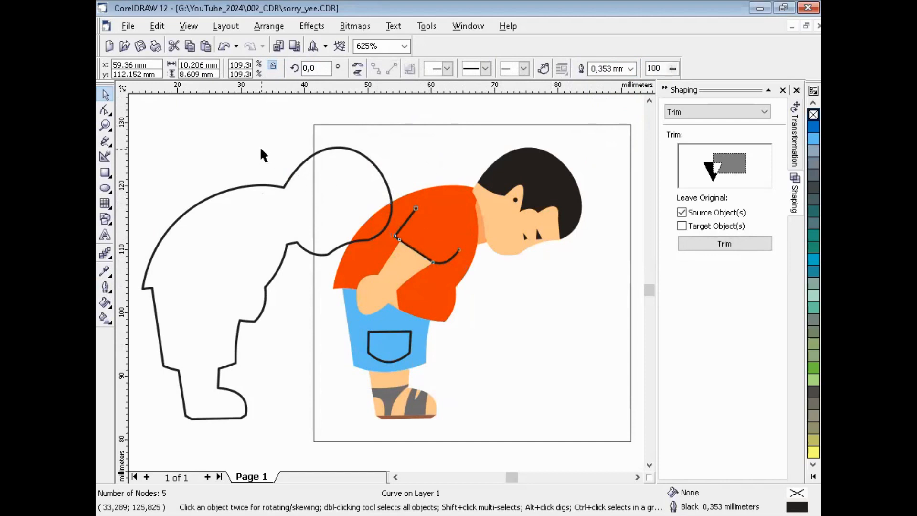
{"action": "left_click", "coordinate": [262, 186]}
{"action": "key", "text": "Right"}
{"action": "key", "text": "Right"}
{"action": "key", "text": "Right"}
{"action": "key", "text": "Right"}
{"action": "key", "text": "Right"}
{"action": "key", "text": "Right"}
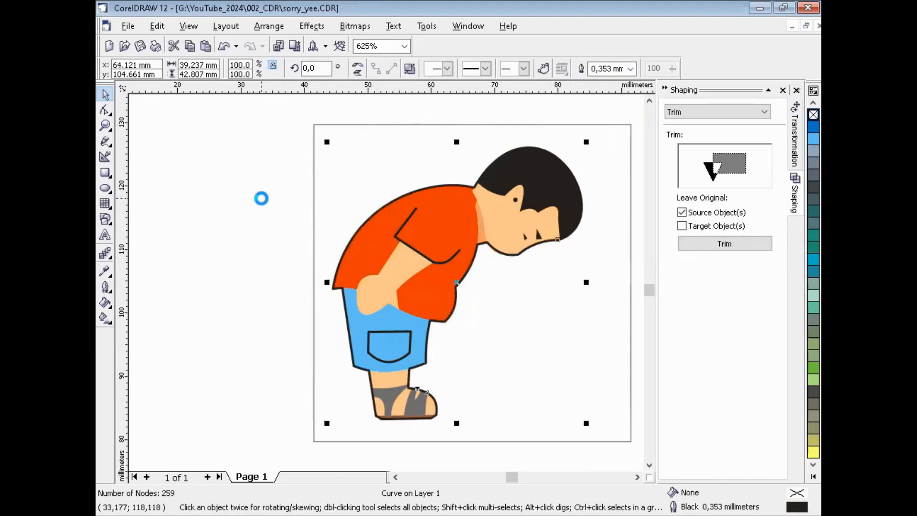
- Group all parts of the boy, including the silhouette outline, leaving out the square frame
{"action": "left_click", "coordinate": [213, 170]}
{"action": "left_click_drag", "start_coordinate": [254, 107], "coordinate": [610, 442]}
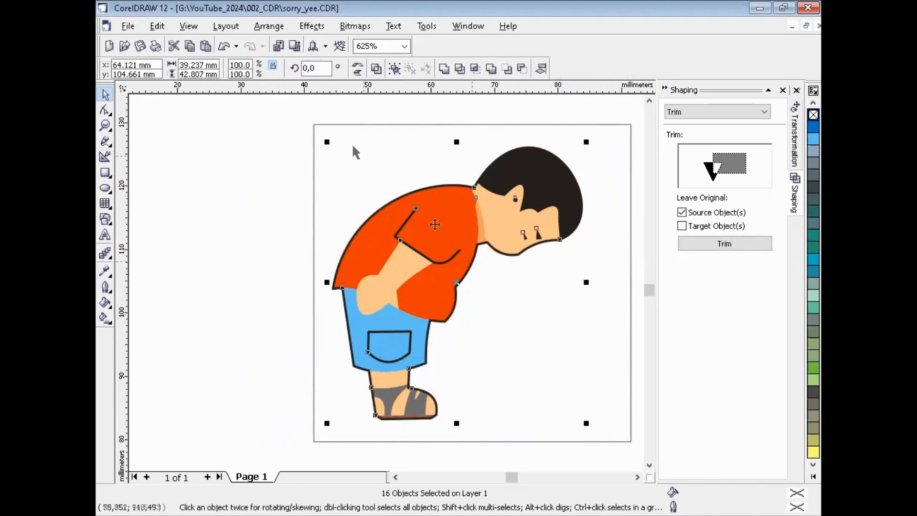
{"action": "left_click", "coordinate": [269, 26]}
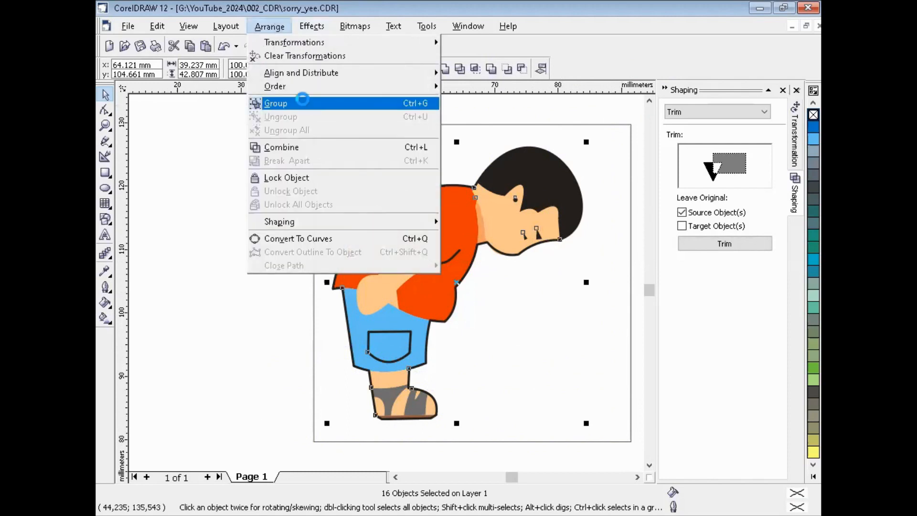
{"action": "left_click", "coordinate": [303, 100]}
- Mirror the grouped boy horizontally about its centre at 100% scale
{"action": "scroll", "coordinate": [266, 202], "scroll_direction": "down", "scroll_amount": 1}
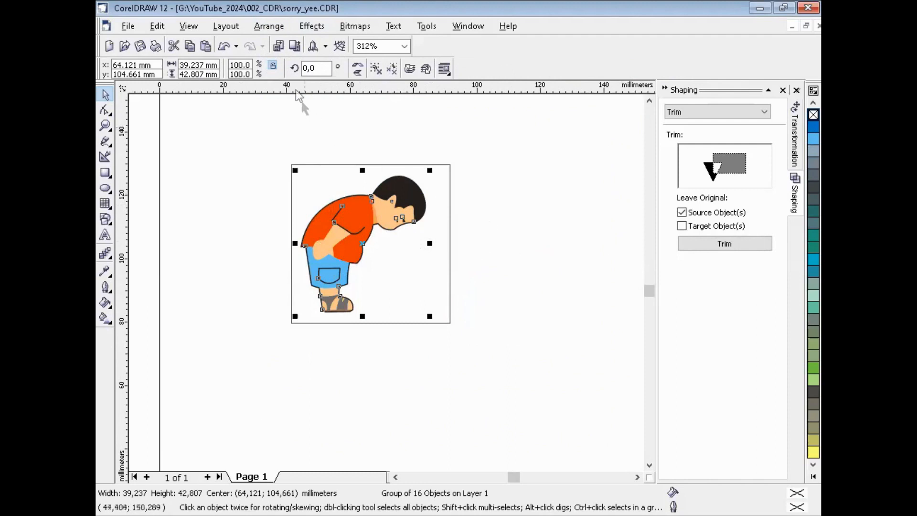
{"action": "left_click", "coordinate": [274, 28]}
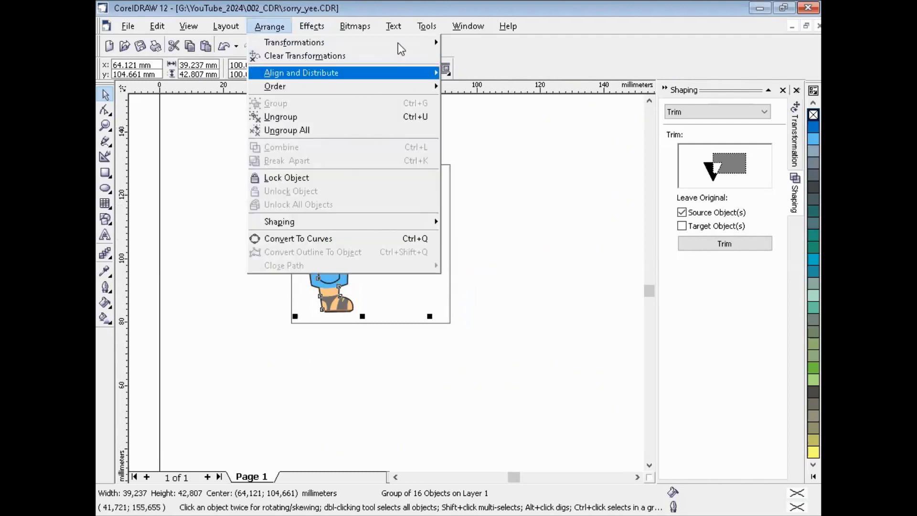
{"action": "mouse_move", "coordinate": [398, 43]}
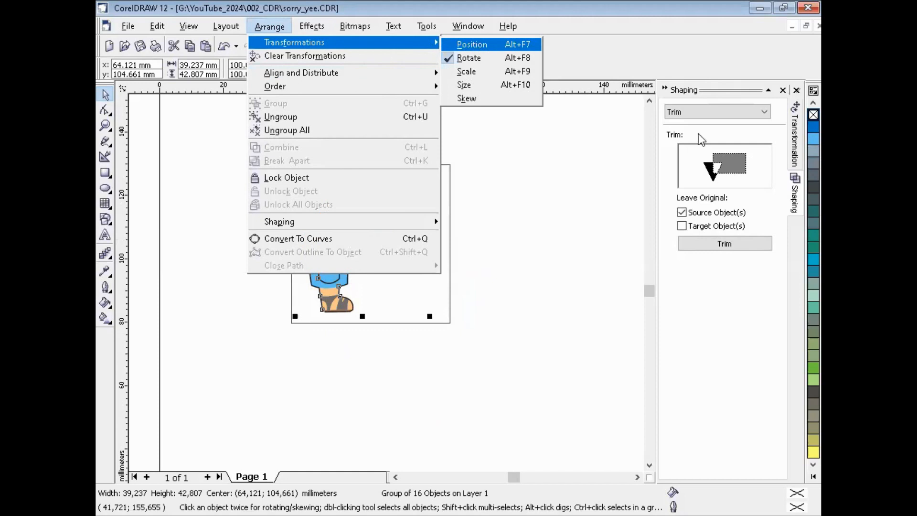
{"action": "left_click", "coordinate": [588, 222]}
{"action": "left_click", "coordinate": [786, 91]}
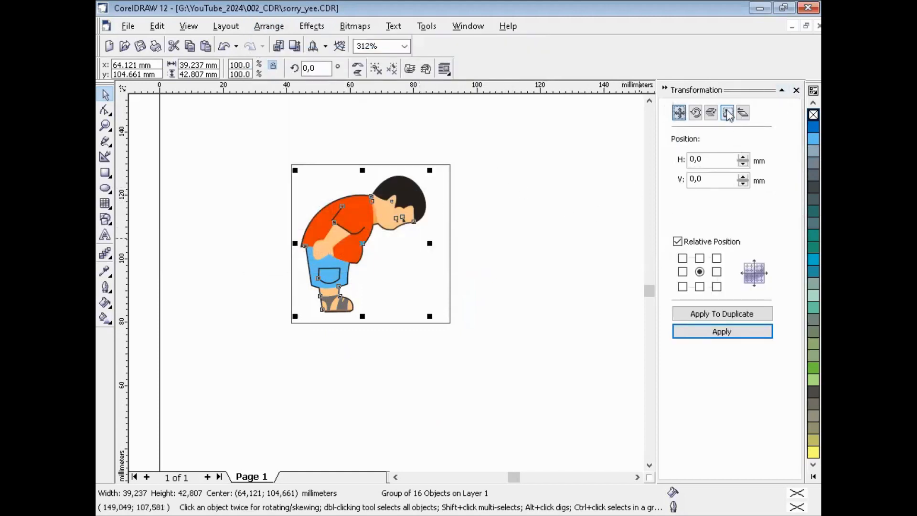
{"action": "left_click", "coordinate": [711, 112]}
{"action": "left_click", "coordinate": [764, 163]}
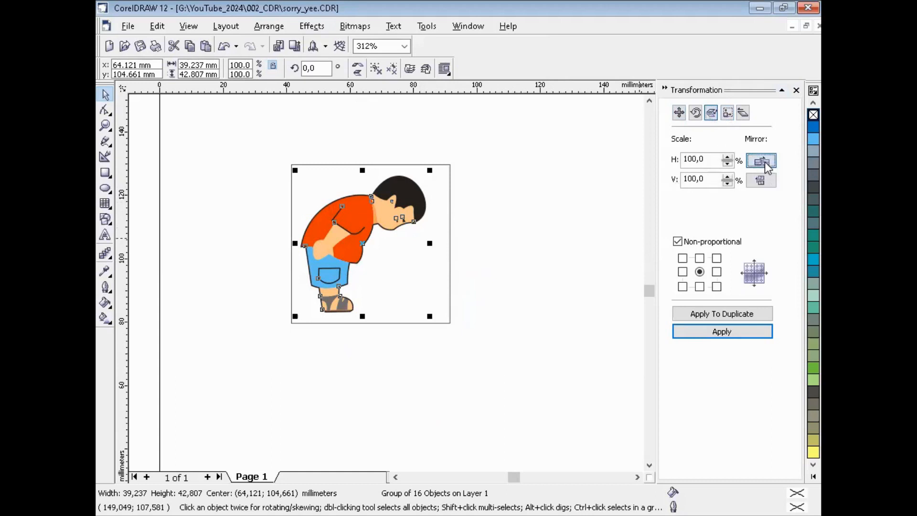
{"action": "left_click", "coordinate": [738, 331]}
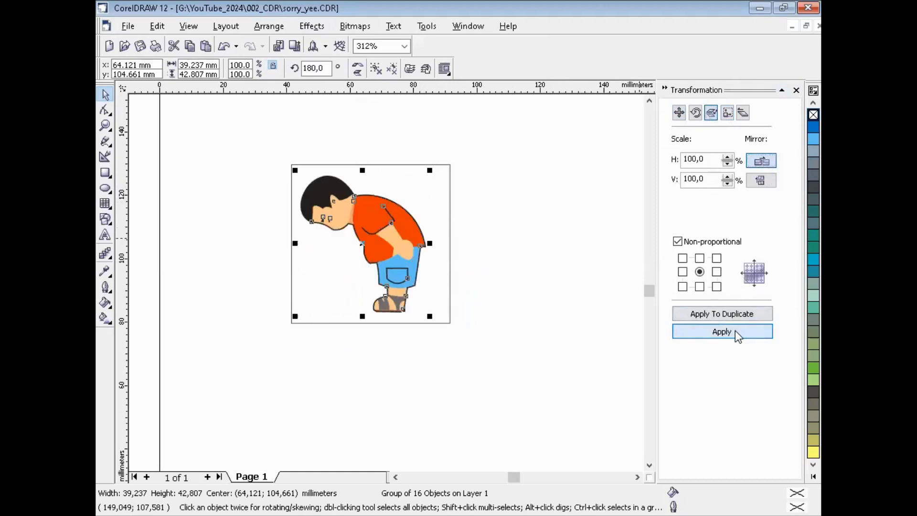
{"action": "left_click", "coordinate": [440, 345]}
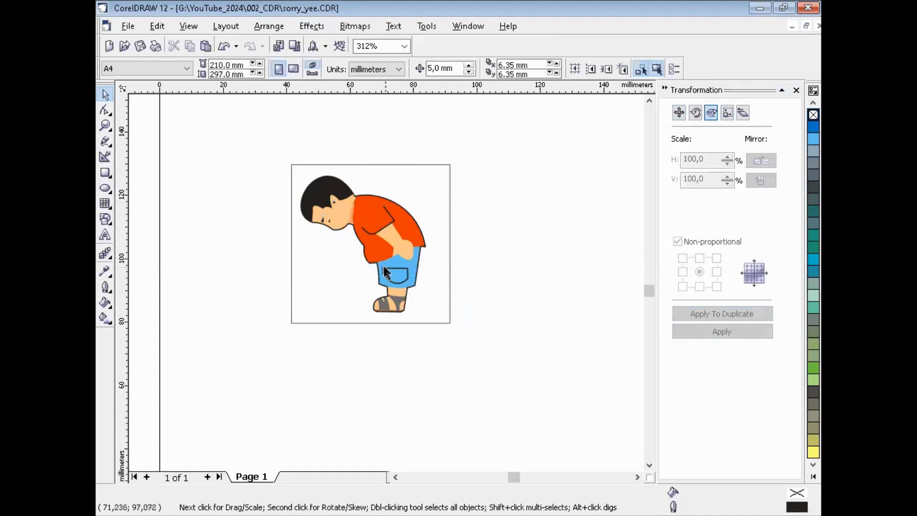
- Remove the hairline outline from the 50 mm square frame around the boy
{"action": "left_click", "coordinate": [371, 164]}
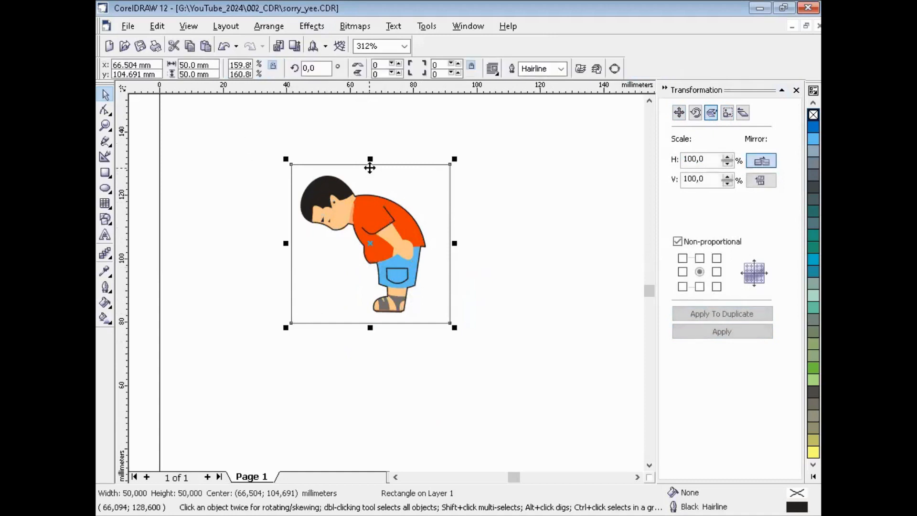
{"action": "left_click", "coordinate": [563, 70]}
{"action": "left_click", "coordinate": [546, 81]}
{"action": "left_click", "coordinate": [262, 138]}
- Export the boy together with the square frame as an Adobe Photoshop PSD, reusing the file name sticker_data, with a transparent background
{"action": "left_click_drag", "start_coordinate": [259, 134], "coordinate": [494, 357]}
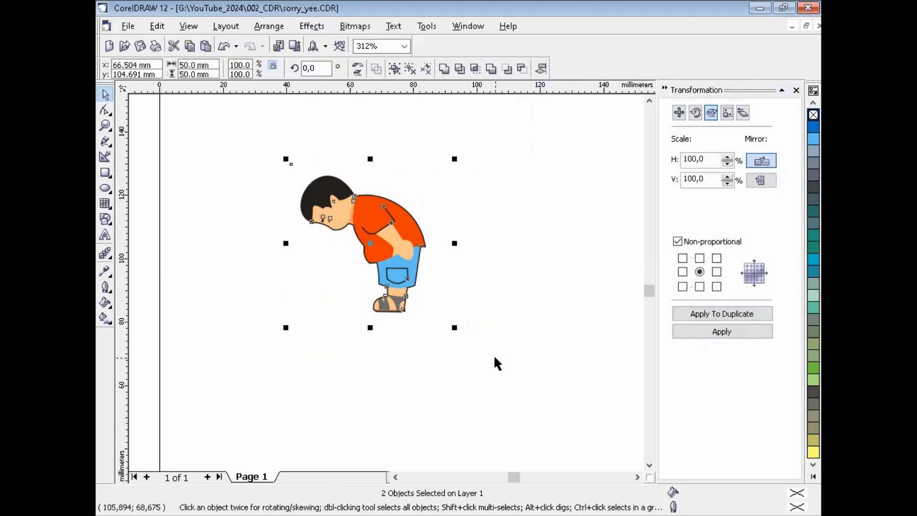
{"action": "key", "text": "ctrl+e"}
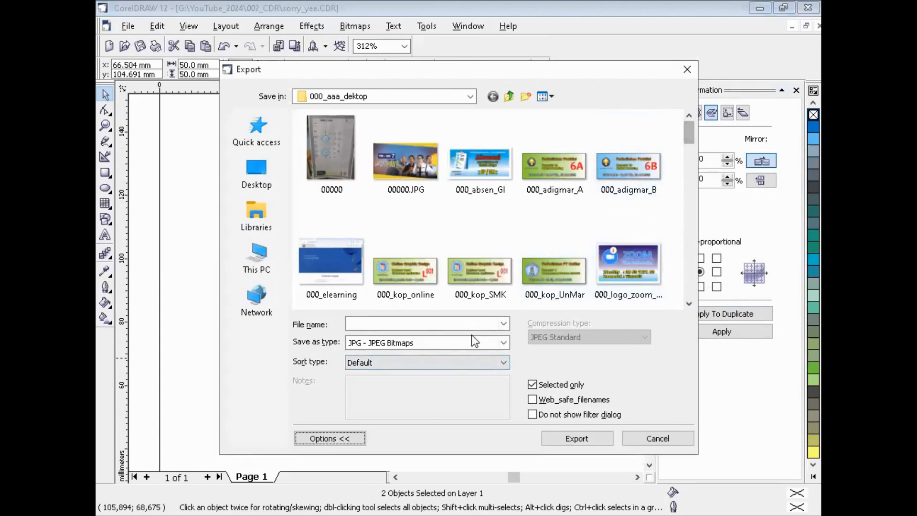
{"action": "left_click", "coordinate": [396, 343]}
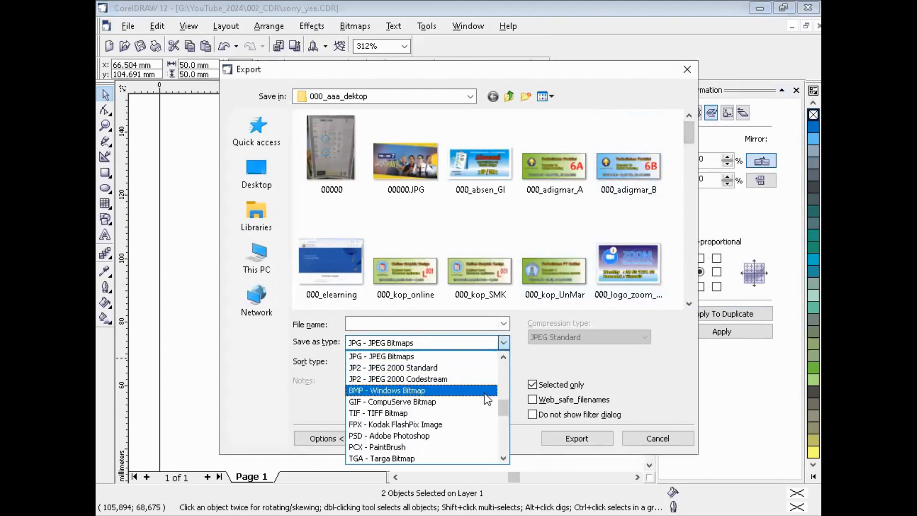
{"action": "left_click", "coordinate": [452, 436]}
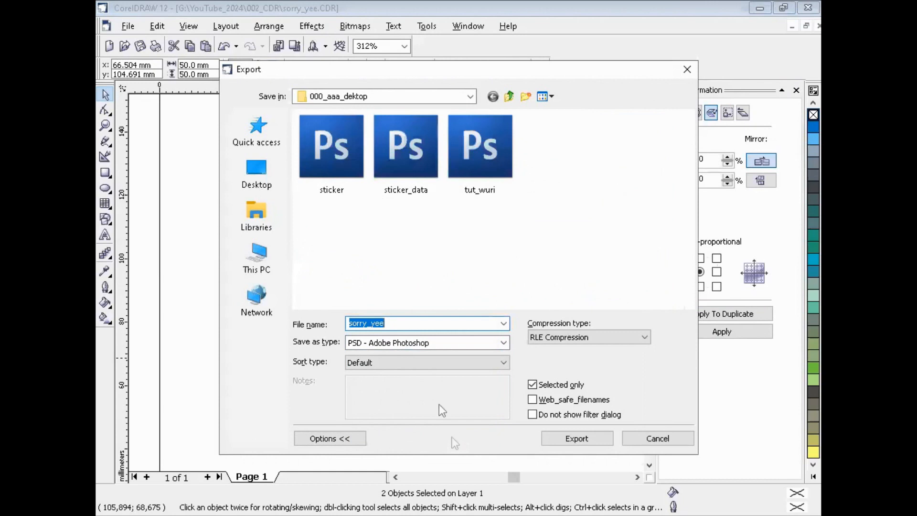
{"action": "left_click", "coordinate": [406, 156]}
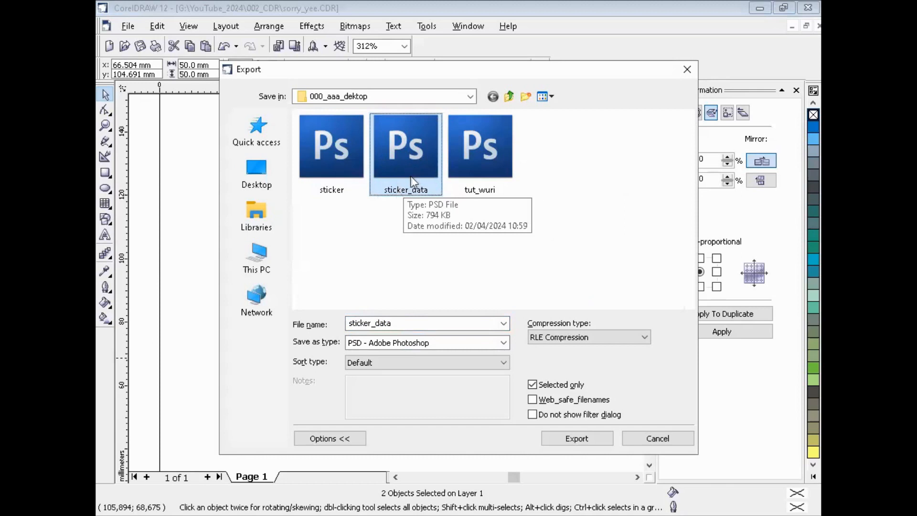
{"action": "left_click", "coordinate": [580, 436]}
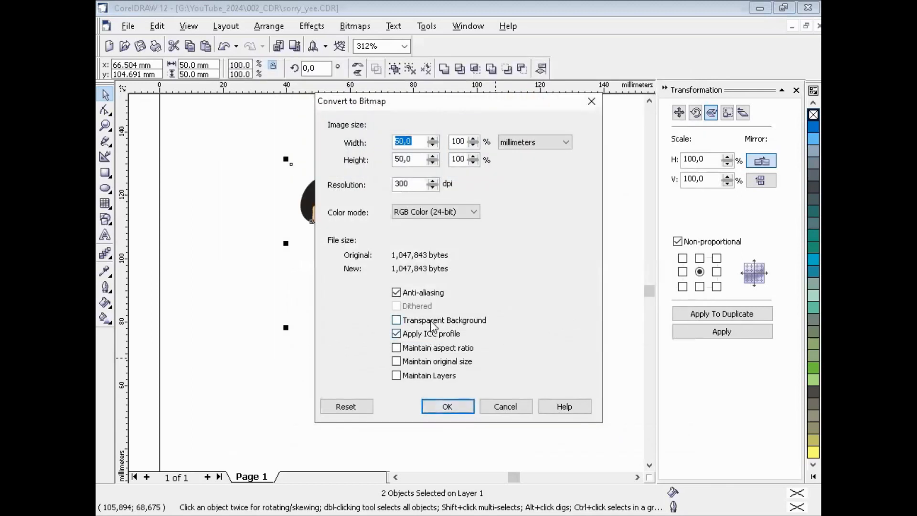
{"action": "left_click", "coordinate": [431, 320]}
{"action": "left_click", "coordinate": [434, 406]}
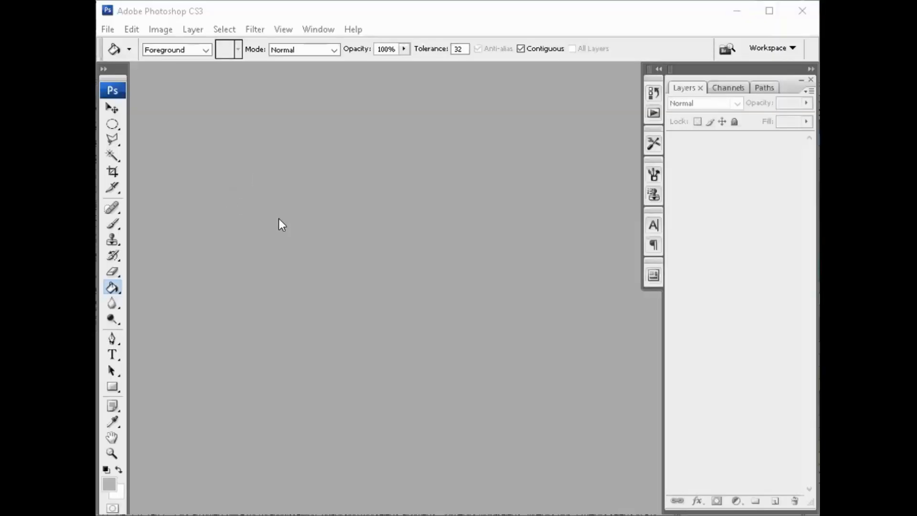
- Switch to Photoshop, open sticker_data.psd, and enlarge its document window to show the whole canvas
{"action": "double_click", "coordinate": [279, 219]}
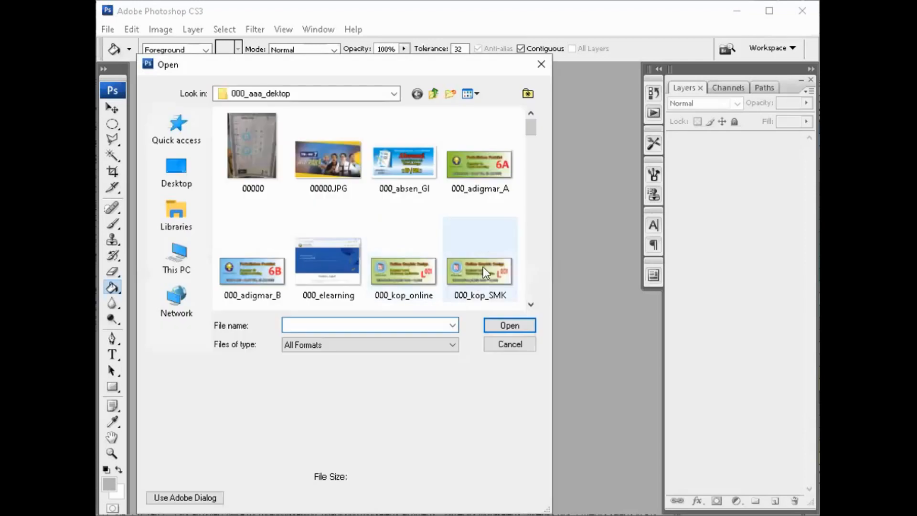
{"action": "left_click", "coordinate": [319, 344]}
{"action": "left_click", "coordinate": [379, 94]}
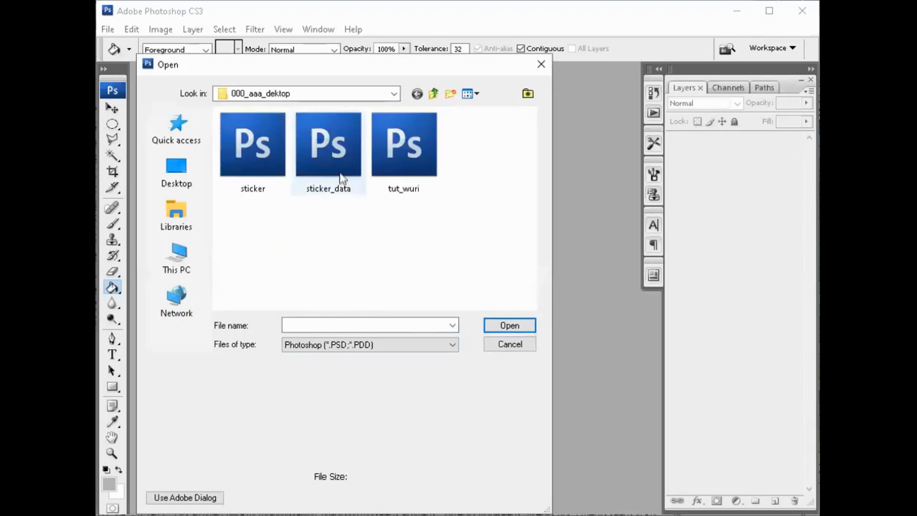
{"action": "left_click", "coordinate": [342, 179]}
{"action": "left_click", "coordinate": [492, 324]}
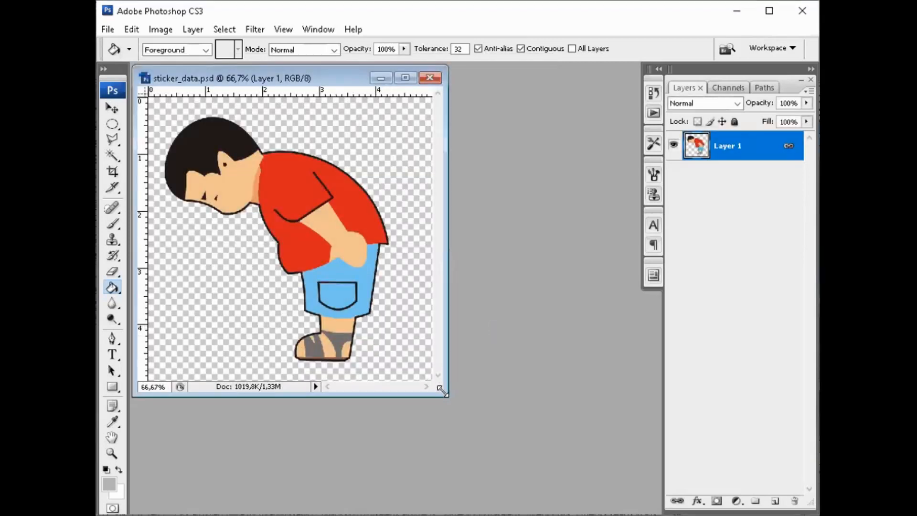
{"action": "left_click_drag", "start_coordinate": [441, 390], "coordinate": [619, 507]}
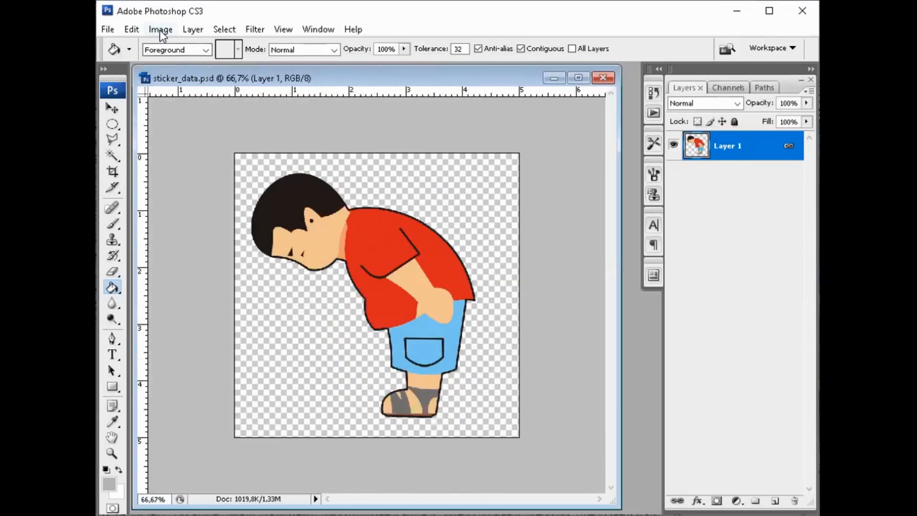
- Check the image's pixel dimensions, document size and resolution without changing them
{"action": "left_click", "coordinate": [159, 30]}
{"action": "left_click", "coordinate": [208, 131]}
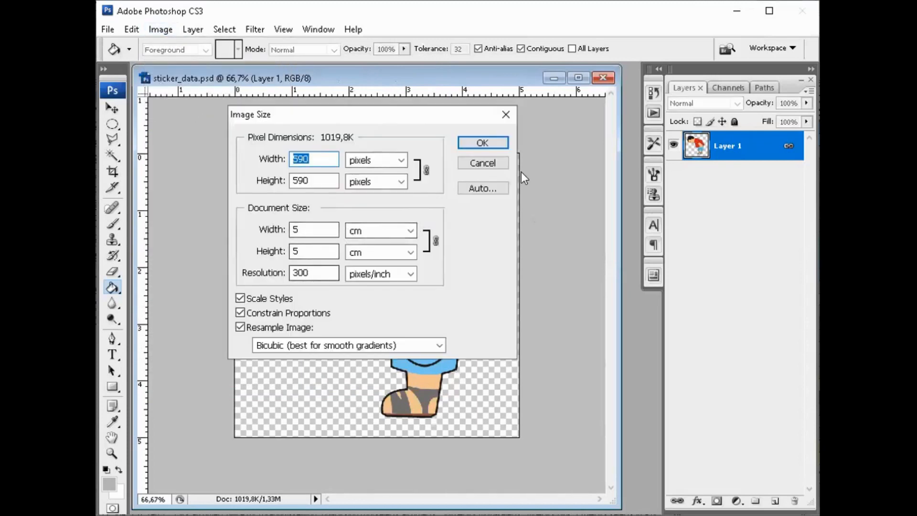
{"action": "left_click", "coordinate": [471, 162]}
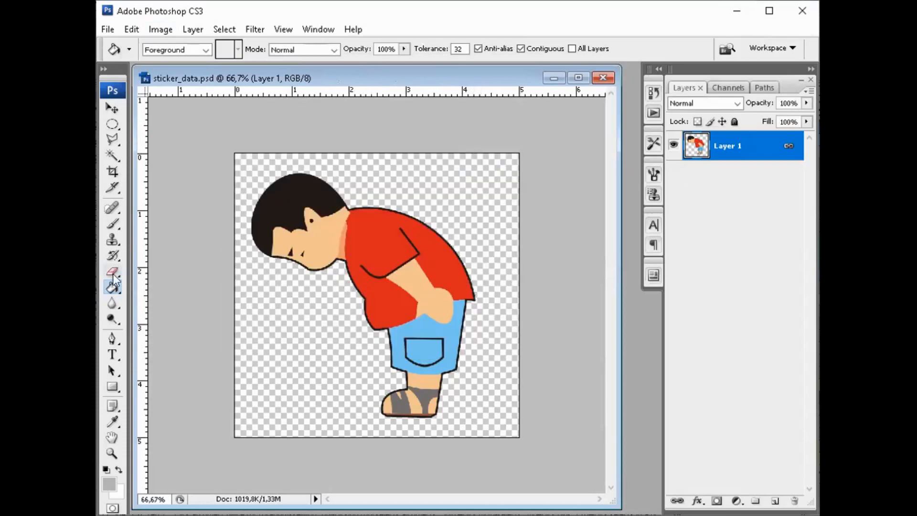
- Add the text IYEE below the boy's head and colour it red (#ff0101)
{"action": "left_click", "coordinate": [113, 355]}
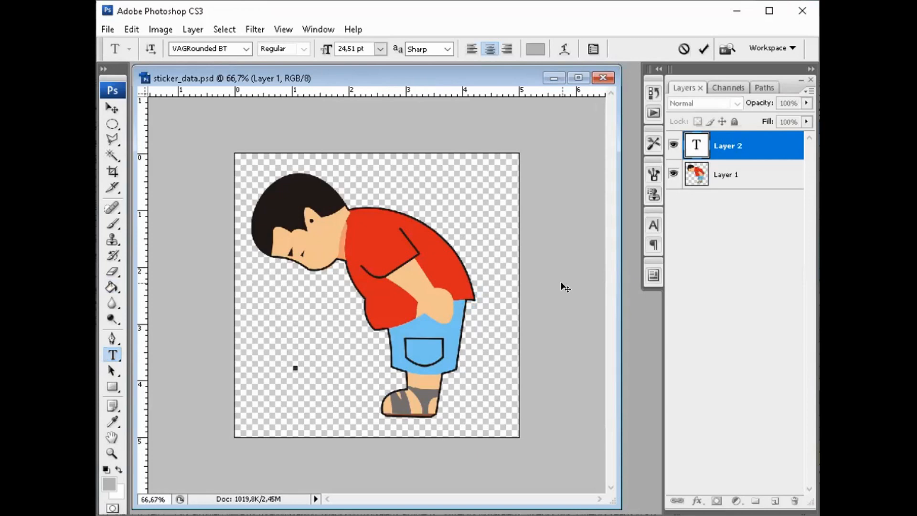
{"action": "type", "text": "IYEE"}
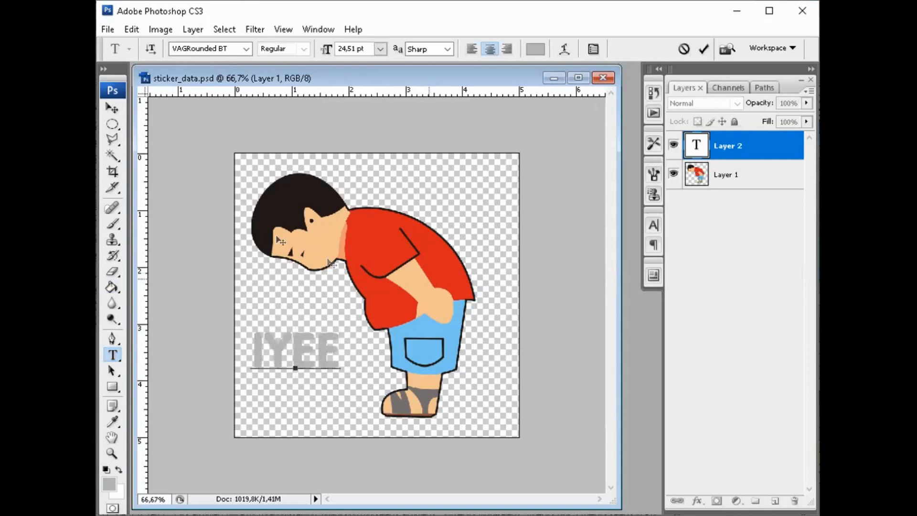
{"action": "key", "text": "ctrl+a"}
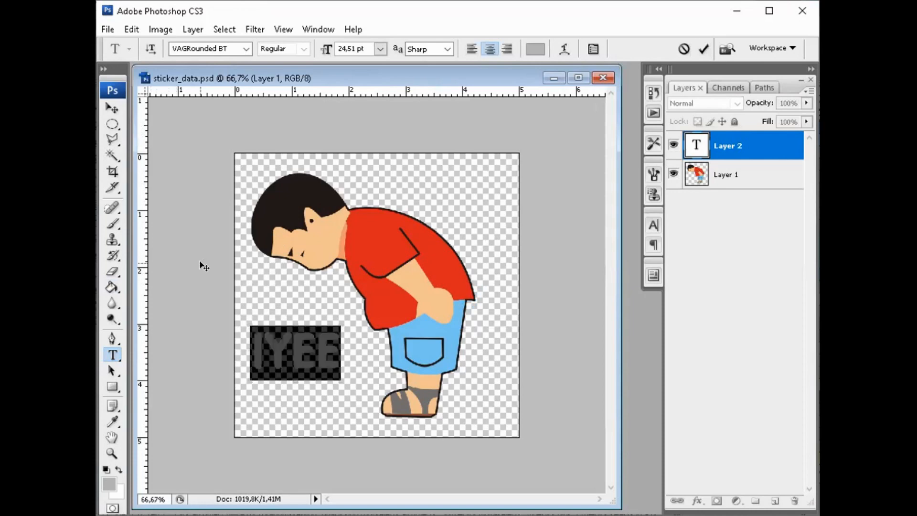
{"action": "left_click", "coordinate": [535, 49]}
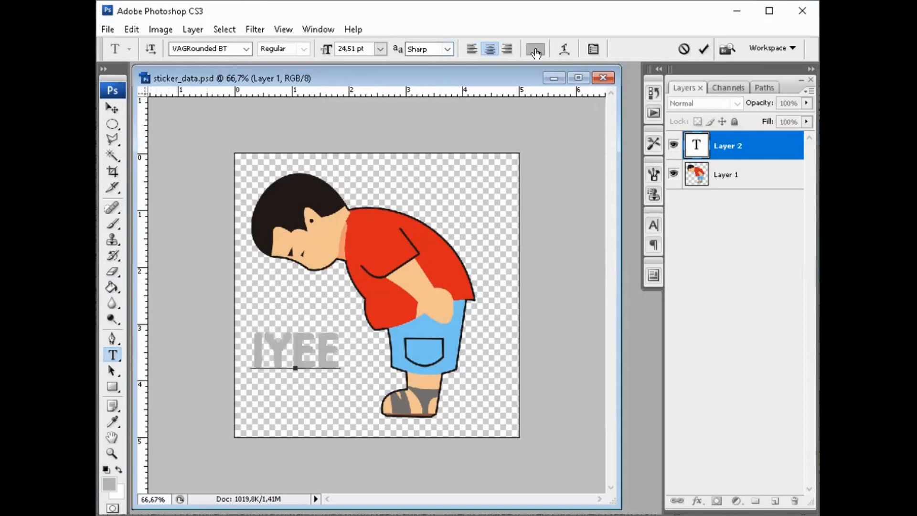
{"action": "left_click_drag", "start_coordinate": [473, 267], "coordinate": [493, 249]}
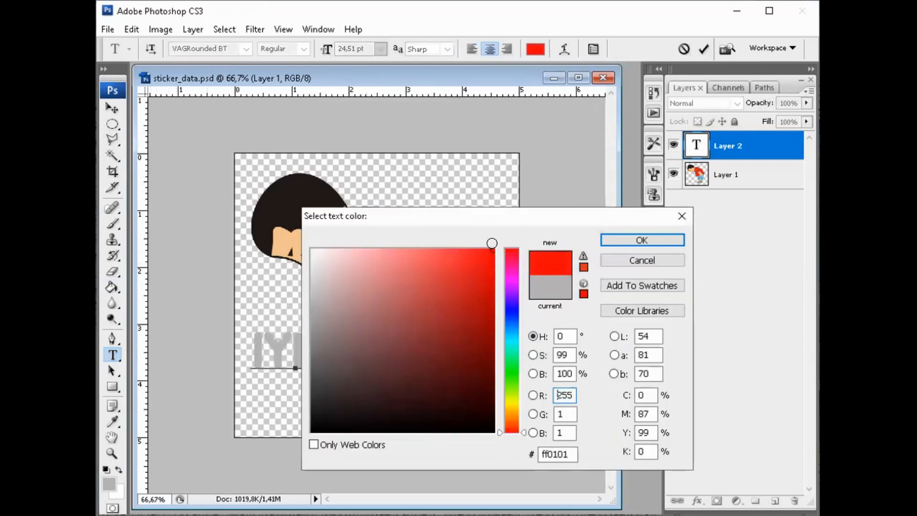
{"action": "left_click", "coordinate": [614, 241]}
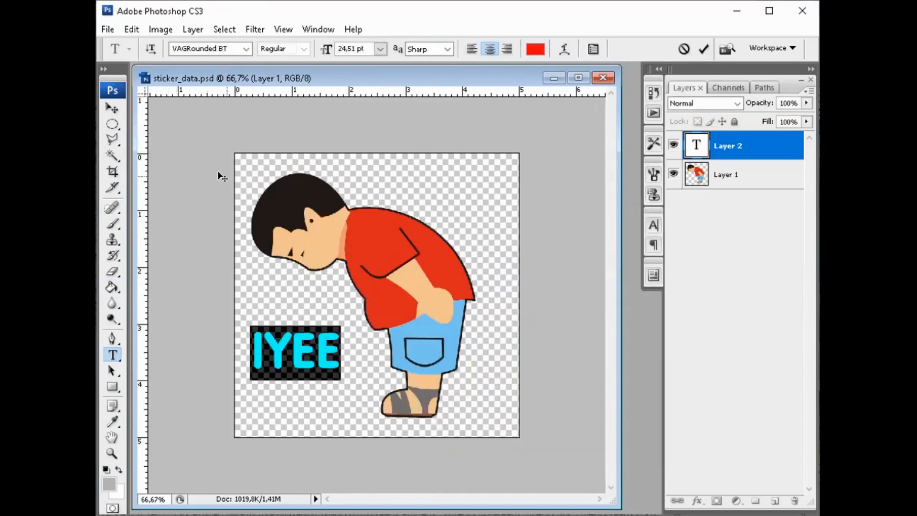
- Append another E so the text reads IYEEE, and move it slightly right, away from the canvas edge
{"action": "left_click", "coordinate": [292, 363]}
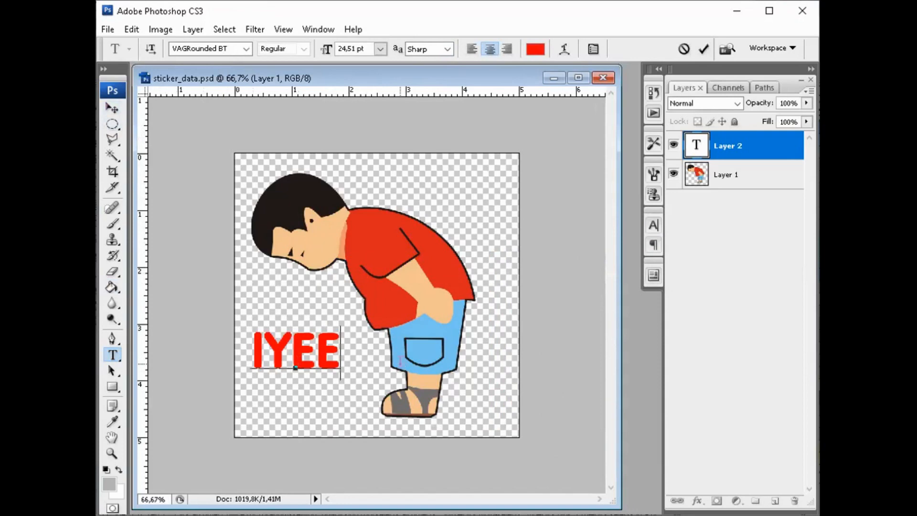
{"action": "type", "text": "E"}
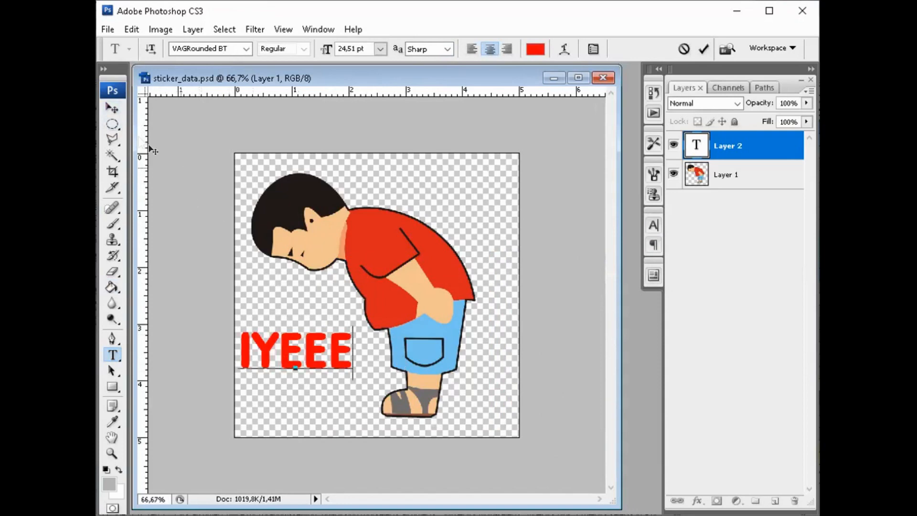
{"action": "left_click", "coordinate": [112, 108]}
{"action": "left_click_drag", "start_coordinate": [309, 351], "coordinate": [321, 351]}
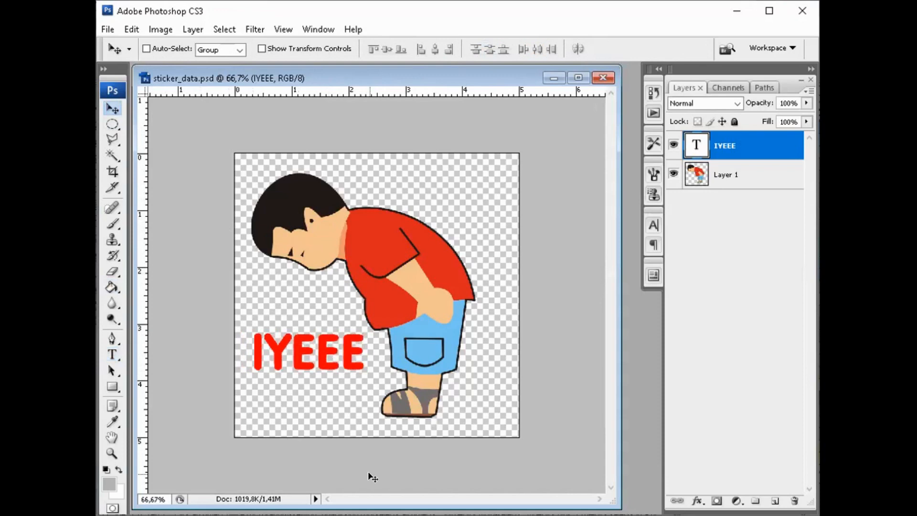
- Add a new layer and draw a flat elliptical selection about 3.9 cm wide across the boy's lower legs
{"action": "left_click", "coordinate": [775, 500]}
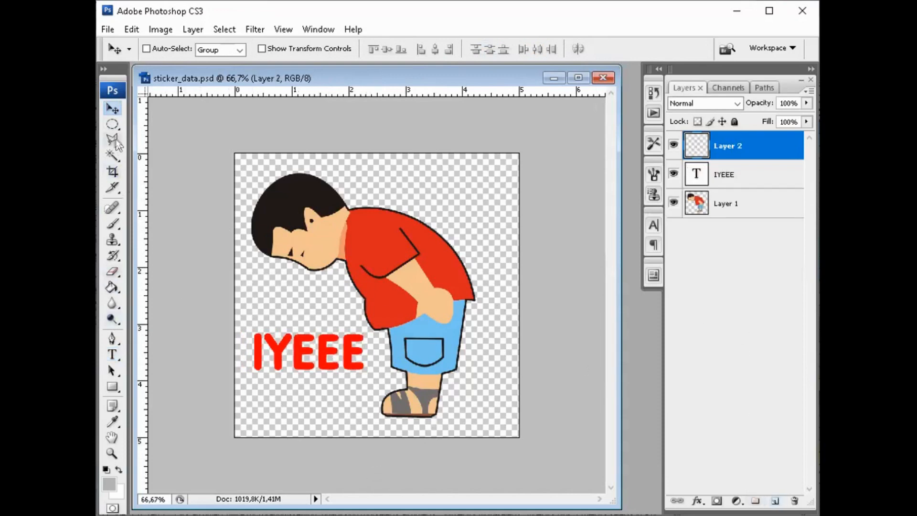
{"action": "left_click", "coordinate": [113, 118]}
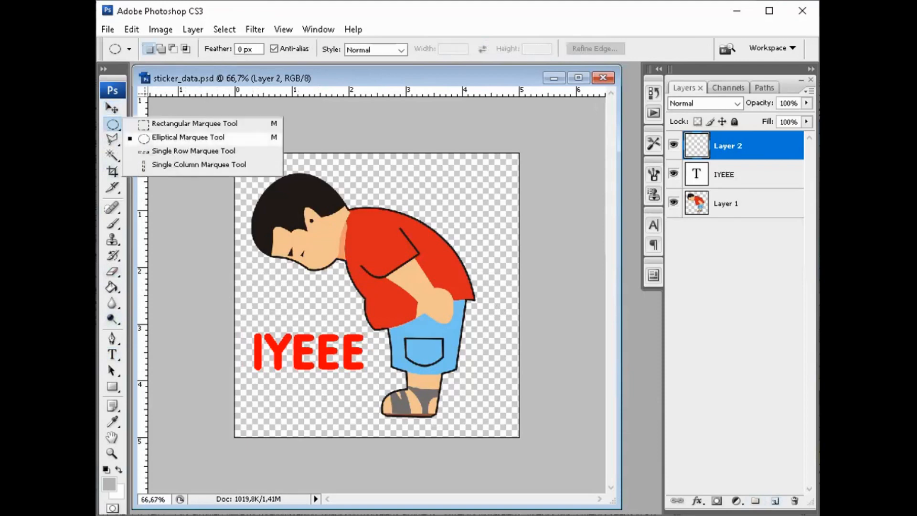
{"action": "left_click", "coordinate": [170, 137]}
{"action": "left_click_drag", "start_coordinate": [258, 368], "coordinate": [477, 410]}
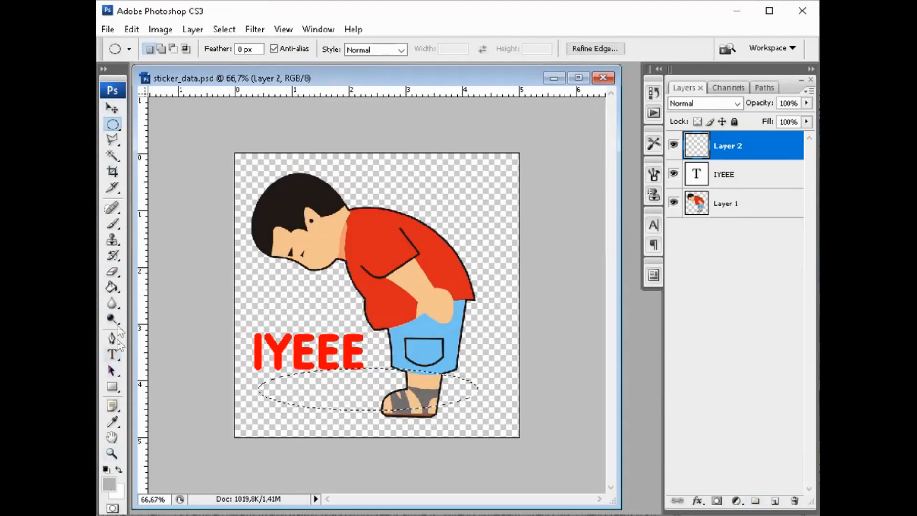
- Fill the elliptical selection with the grey foreground colour using the Paint Bucket tool, and deselect it
{"action": "left_click", "coordinate": [114, 289]}
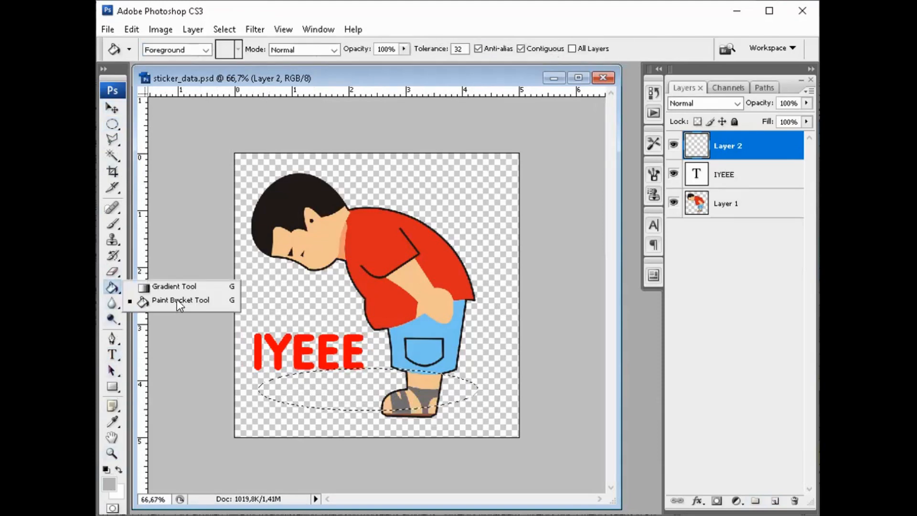
{"action": "left_click", "coordinate": [178, 300]}
{"action": "left_click", "coordinate": [339, 385]}
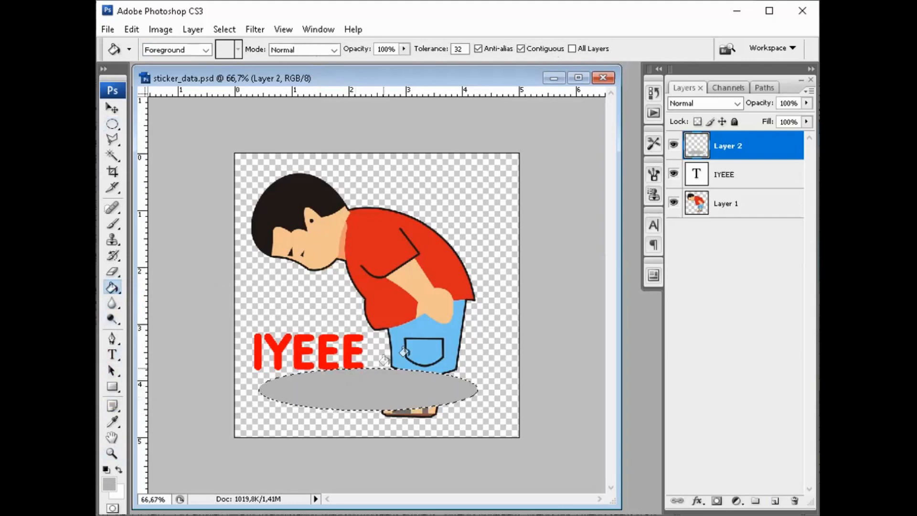
{"action": "key", "text": "ctrl+d"}
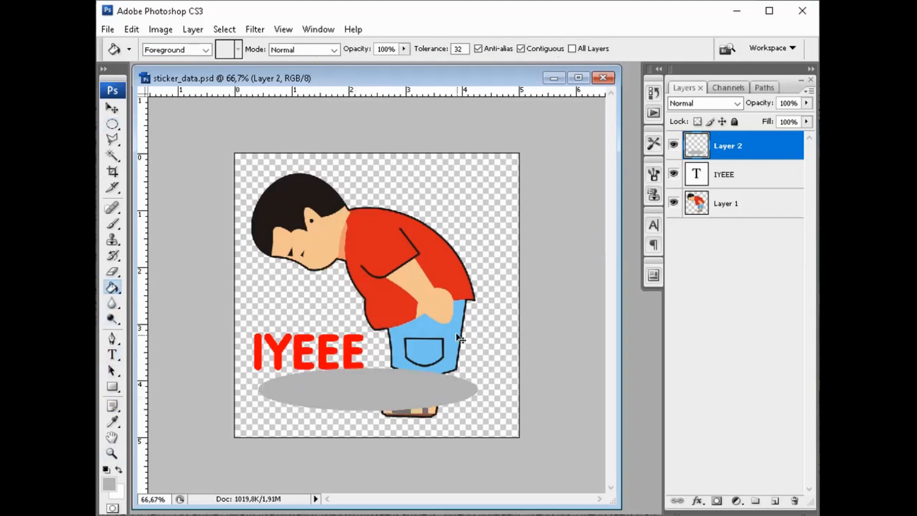
- Enlarge the grey ellipse proportionally to about 112% with Free Transform
{"action": "key", "text": "ctrl+t"}
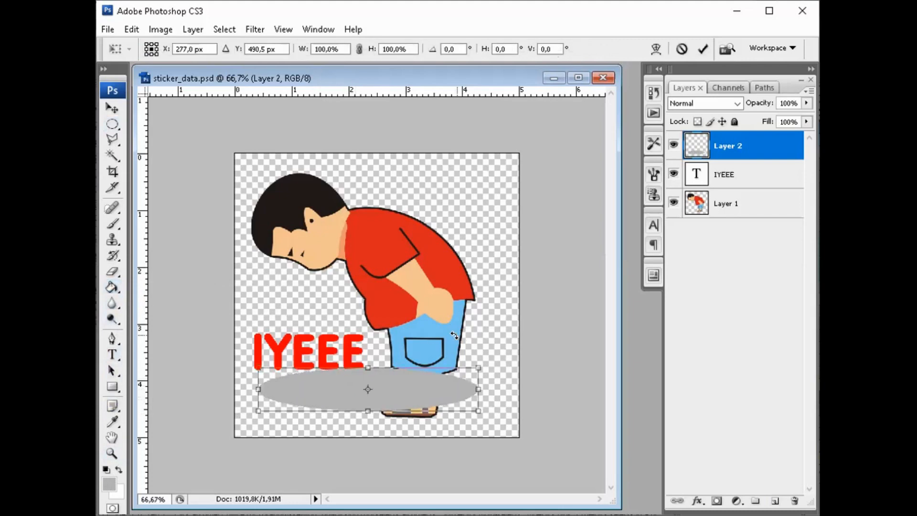
{"action": "left_click_drag", "start_coordinate": [478, 410], "coordinate": [501, 421]}
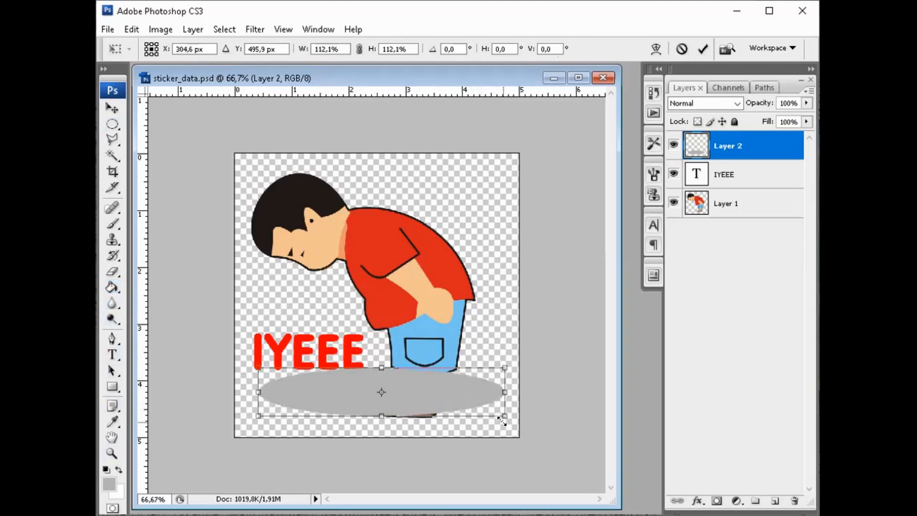
{"action": "key", "text": "Return"}
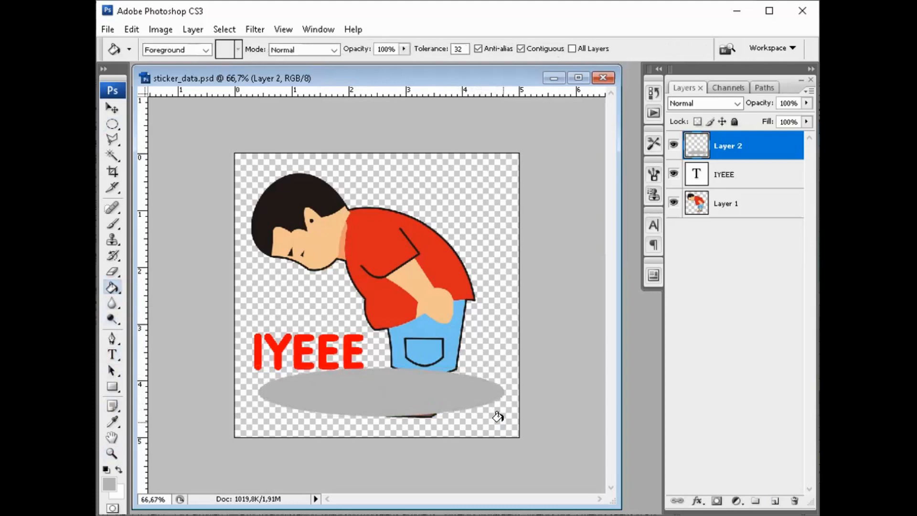
- Apply a Gaussian Blur with a radius of 8.5 pixels to the grey ellipse
{"action": "left_click", "coordinate": [247, 33]}
{"action": "mouse_move", "coordinate": [297, 173]}
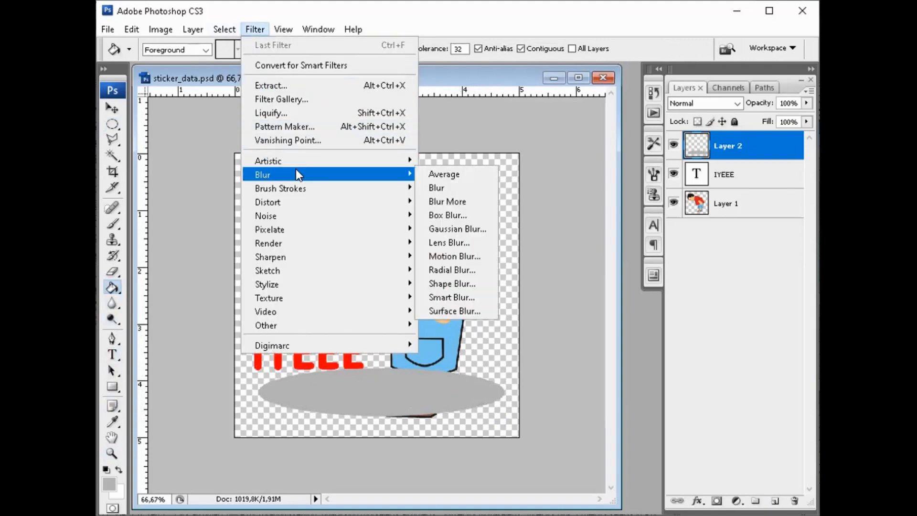
{"action": "left_click", "coordinate": [473, 228]}
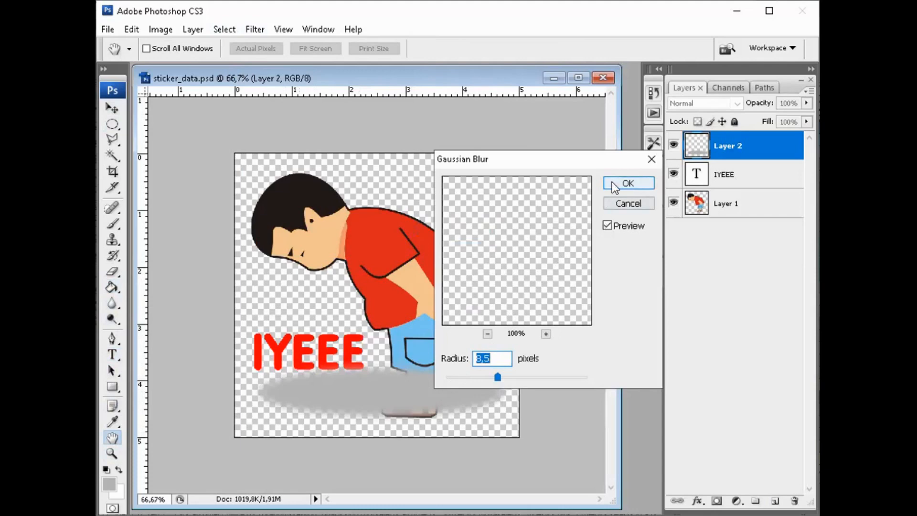
{"action": "type", "text": "8,5"}
{"action": "left_click", "coordinate": [623, 185]}
{"action": "key", "text": "g"}
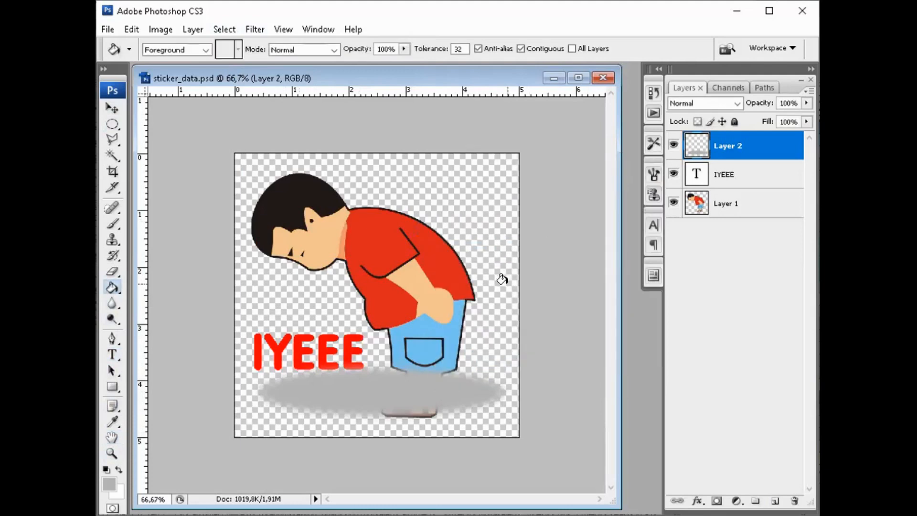
- Stretch the blurred ellipse vertically to about 133% and shift it down around the boy's feet
{"action": "key", "text": "ctrl+t"}
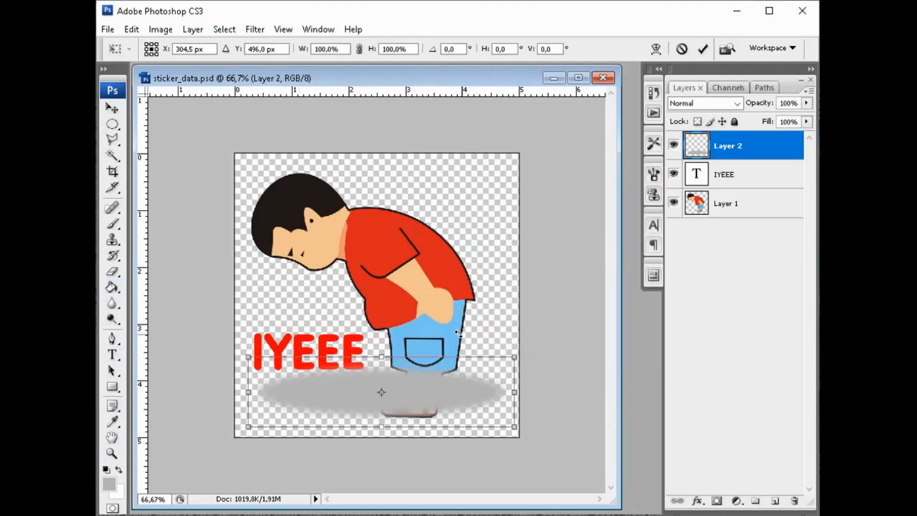
{"action": "left_click_drag", "start_coordinate": [381, 356], "coordinate": [382, 335]}
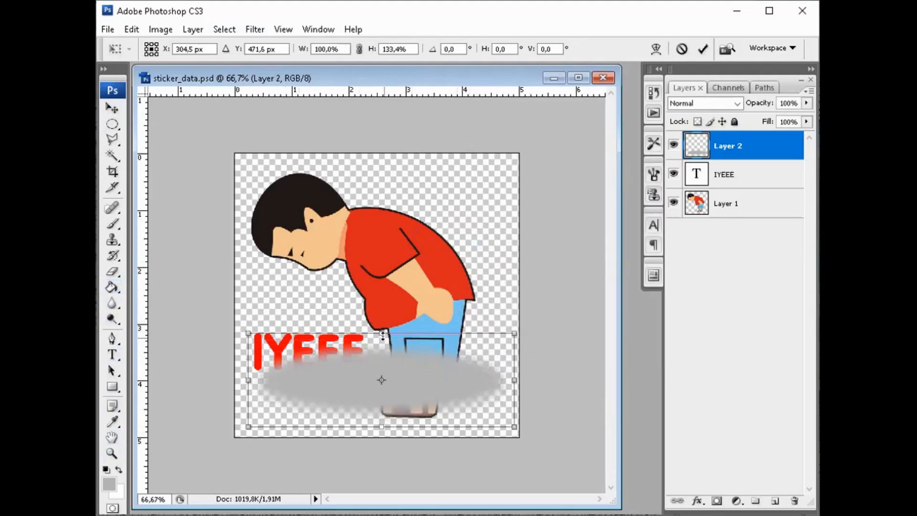
{"action": "left_click_drag", "start_coordinate": [415, 374], "coordinate": [414, 383]}
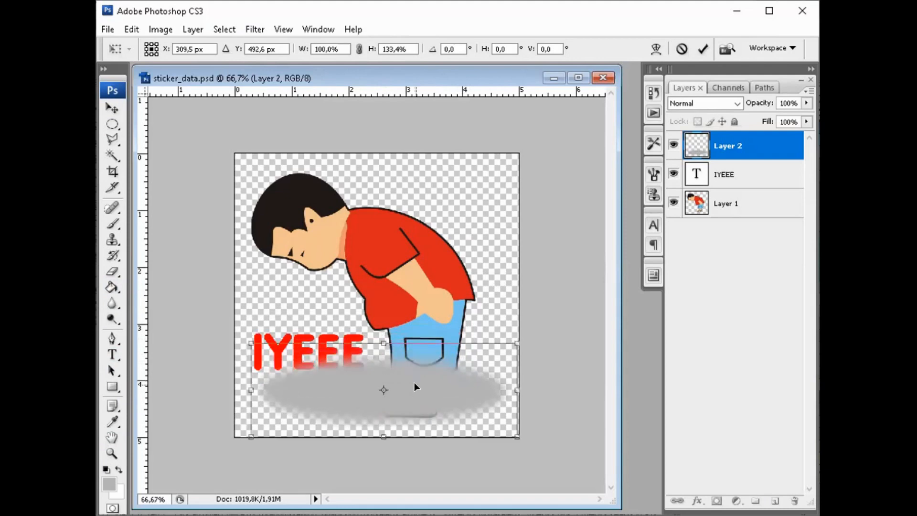
- Nudge the blurred ellipse left to about X 303.5 px and place its layer beneath the boy's layer
{"action": "key", "text": "Left"}
{"action": "key", "text": "Left"}
{"action": "key", "text": "Left"}
{"action": "key", "text": "Left"}
{"action": "key", "text": "Left"}
{"action": "key", "text": "Left"}
{"action": "key", "text": "Left"}
{"action": "key", "text": "Left"}
{"action": "key", "text": "Left"}
{"action": "key", "text": "Left"}
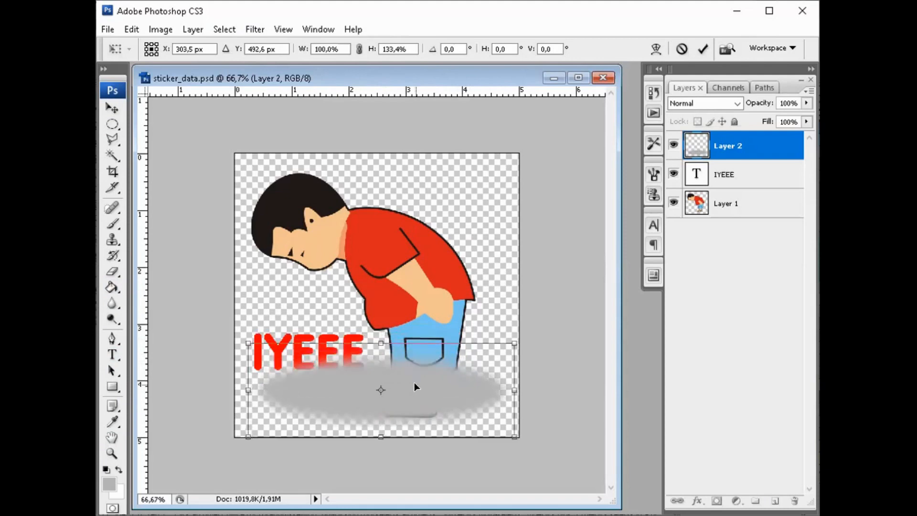
{"action": "key", "text": "Return"}
{"action": "key", "text": "g"}
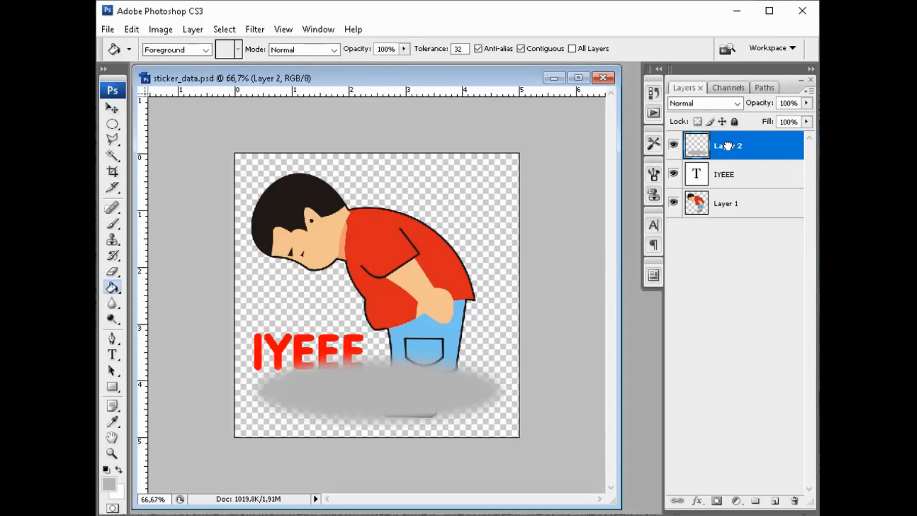
{"action": "left_click_drag", "start_coordinate": [723, 212], "coordinate": [724, 217]}
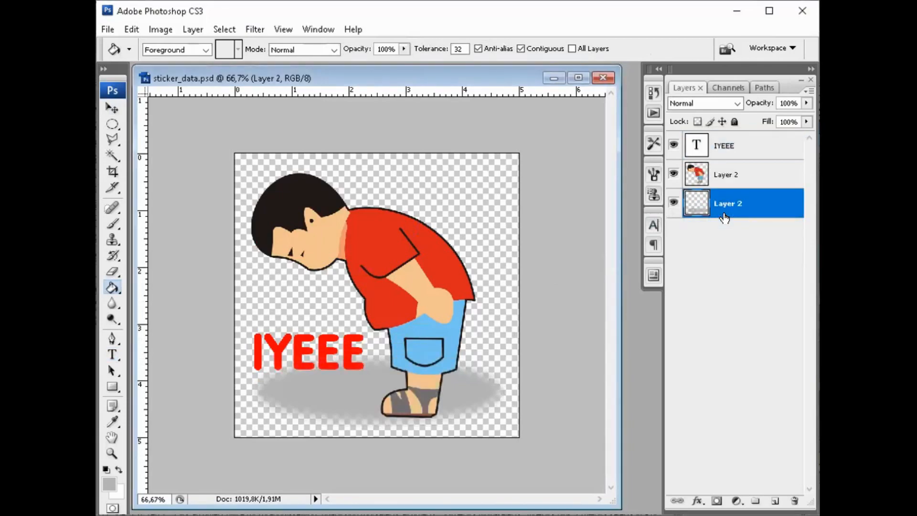
- Nudge the boy's layer about 0.2 cm up and 0.3 cm right so the feet stand within the shadow
{"action": "left_click", "coordinate": [737, 174]}
{"action": "left_click", "coordinate": [110, 110]}
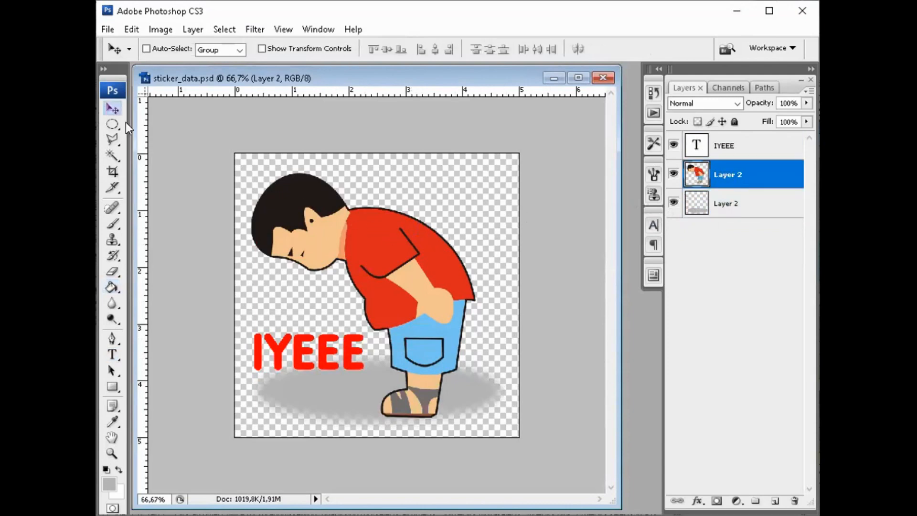
{"action": "key", "text": "Up"}
{"action": "key", "text": "Up"}
{"action": "key", "text": "Up"}
{"action": "key", "text": "Up"}
{"action": "key", "text": "Up"}
{"action": "key", "text": "Up"}
{"action": "key", "text": "Up"}
{"action": "key", "text": "Up"}
{"action": "key", "text": "Up"}
{"action": "key", "text": "Up"}
{"action": "key", "text": "Up"}
{"action": "key", "text": "Up"}
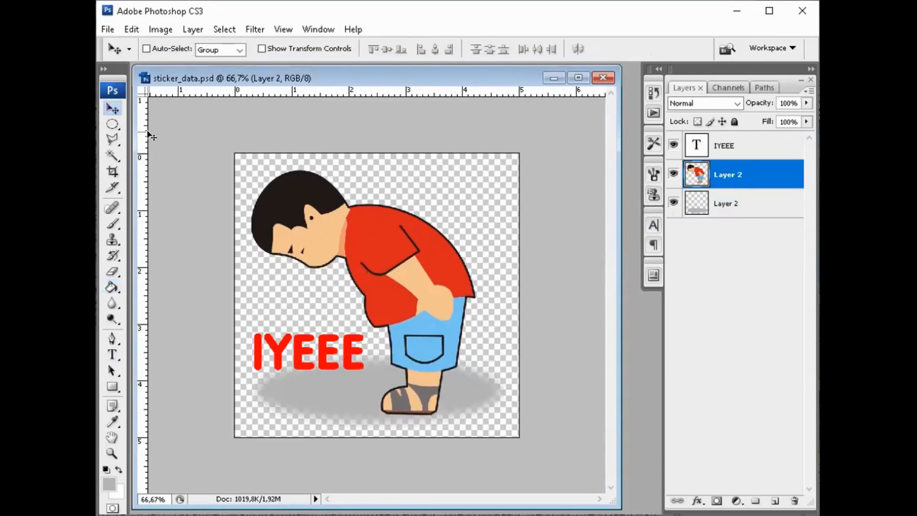
{"action": "key", "text": "Up"}
{"action": "key", "text": "Up"}
{"action": "key", "text": "Up"}
{"action": "key", "text": "Up"}
{"action": "key", "text": "Up"}
{"action": "key", "text": "Up"}
{"action": "key", "text": "Up"}
{"action": "key", "text": "Up"}
{"action": "key", "text": "Up"}
{"action": "key", "text": "Up"}
{"action": "key", "text": "Up"}
{"action": "key", "text": "Up"}
{"action": "key", "text": "Up"}
{"action": "key", "text": "Up"}
{"action": "key", "text": "Up"}
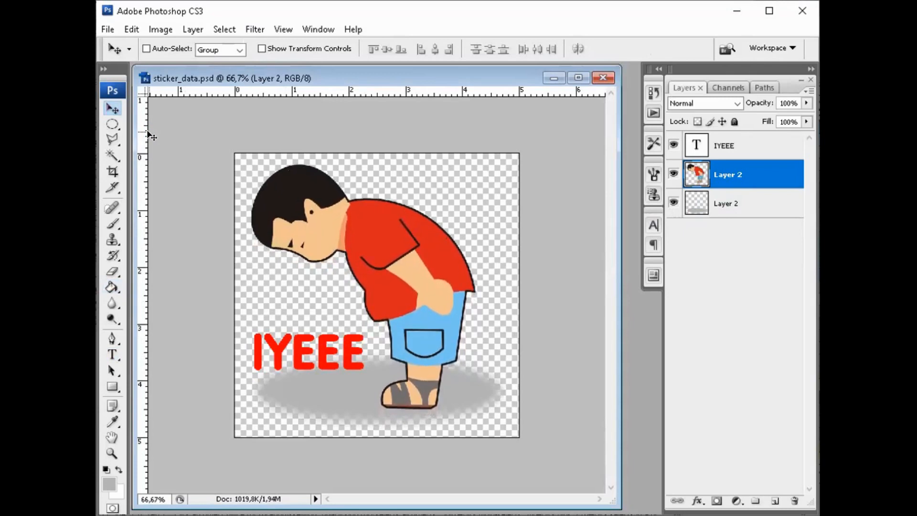
{"action": "key", "text": "Right"}
{"action": "key", "text": "Right"}
{"action": "key", "text": "Right"}
{"action": "key", "text": "Right"}
{"action": "key", "text": "Right"}
{"action": "key", "text": "Right"}
{"action": "key", "text": "Right"}
{"action": "key", "text": "Right"}
{"action": "key", "text": "Right"}
{"action": "key", "text": "Right"}
{"action": "key", "text": "Right"}
{"action": "key", "text": "Right"}
{"action": "key", "text": "Right"}
{"action": "key", "text": "Right"}
{"action": "key", "text": "Right"}
{"action": "key", "text": "Right"}
{"action": "key", "text": "Right"}
{"action": "key", "text": "Right"}
{"action": "key", "text": "Right"}
{"action": "key", "text": "Right"}
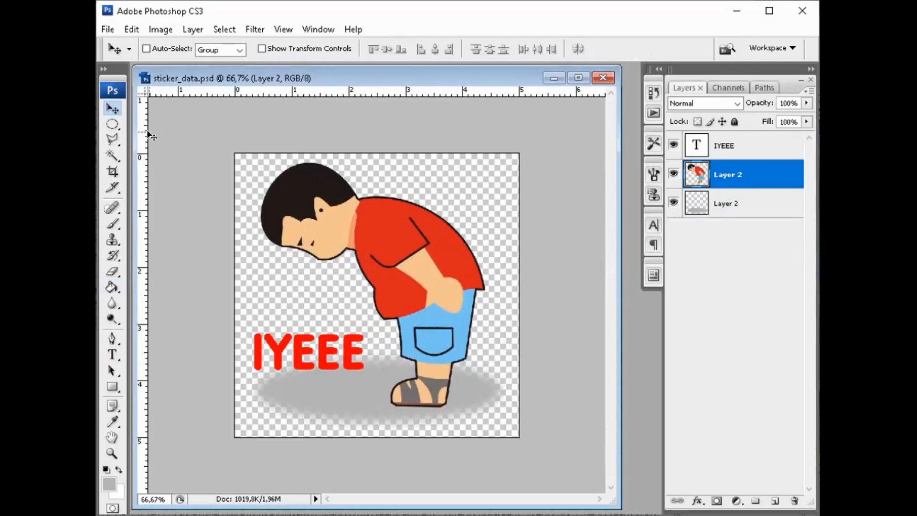
{"action": "key", "text": "Right"}
{"action": "key", "text": "Right"}
{"action": "key", "text": "Right"}
{"action": "key", "text": "Right"}
{"action": "key", "text": "Right"}
{"action": "key", "text": "Right"}
{"action": "key", "text": "Right"}
{"action": "key", "text": "Right"}
{"action": "key", "text": "Right"}
{"action": "key", "text": "Right"}
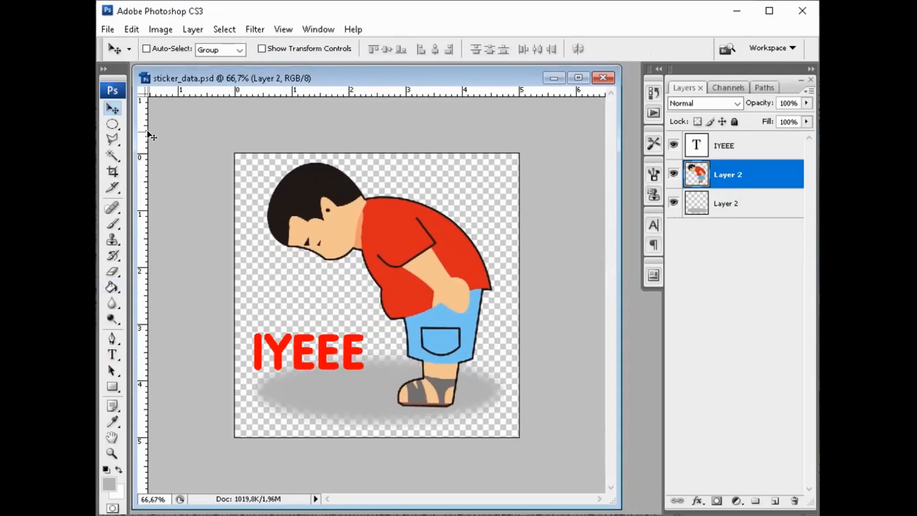
{"action": "key", "text": "Left"}
{"action": "key", "text": "Left"}
{"action": "key", "text": "Left"}
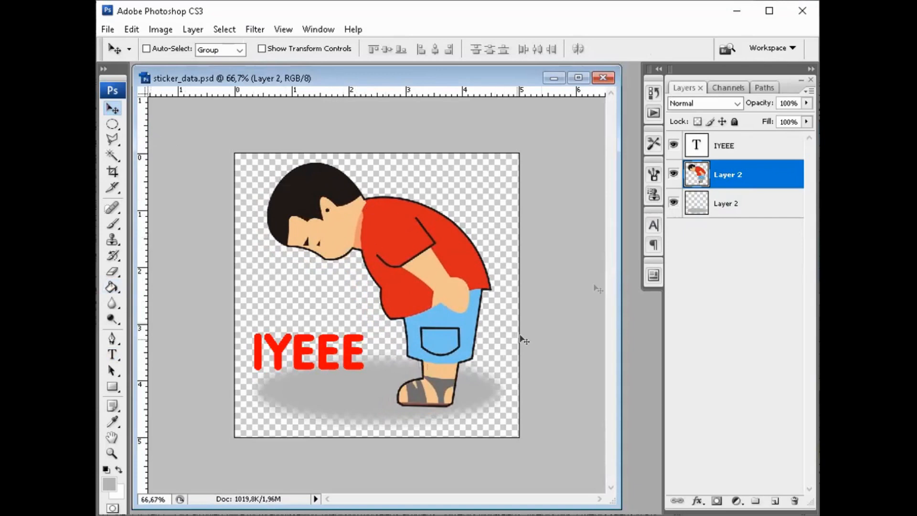
- Add an Outer Glow to the IYEEE text layer with Normal blend mode and white (ffffff) as the glow colour
{"action": "left_click", "coordinate": [731, 150]}
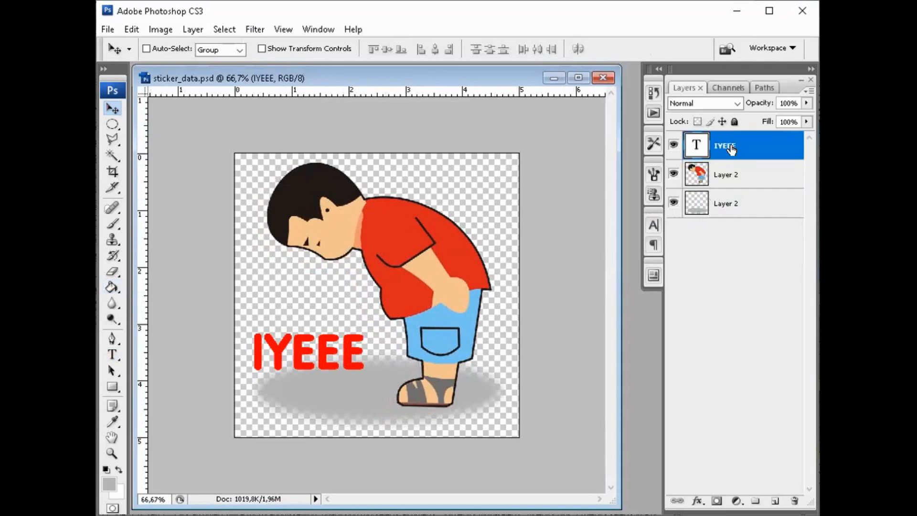
{"action": "right_click", "coordinate": [731, 150]}
{"action": "left_click", "coordinate": [658, 124]}
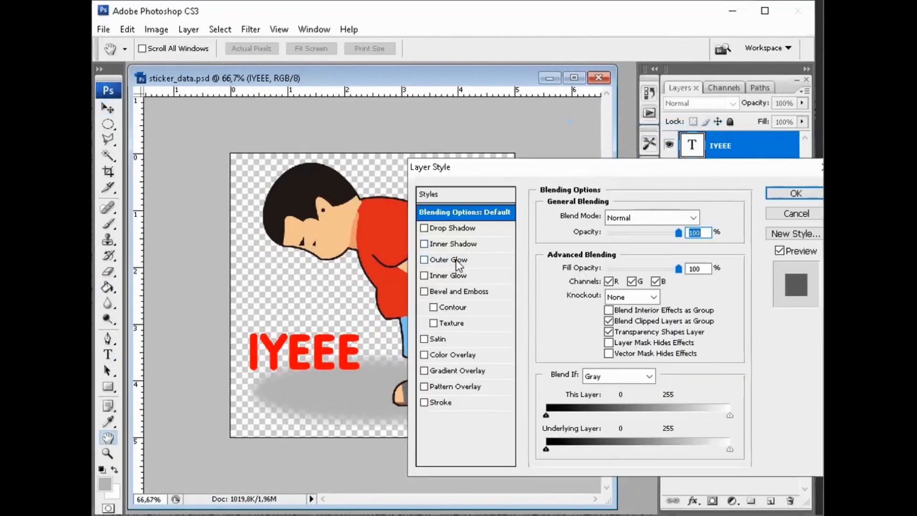
{"action": "left_click", "coordinate": [456, 259]}
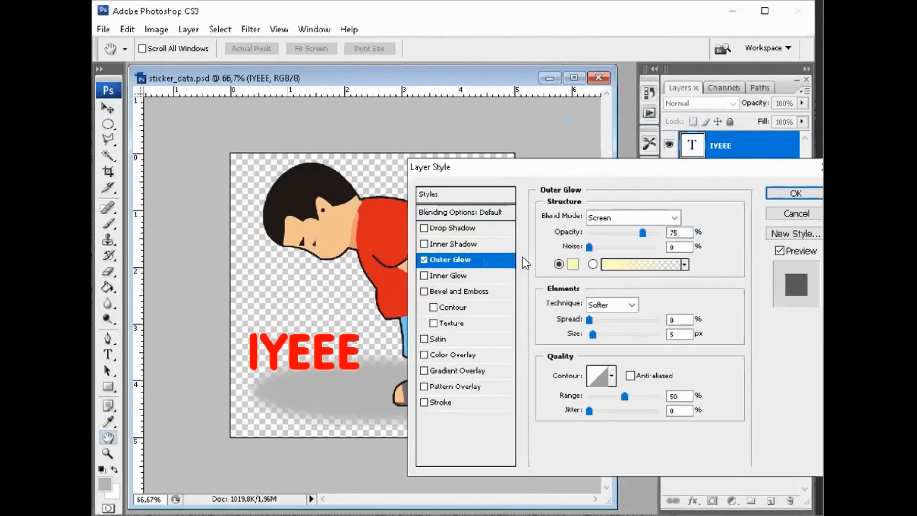
{"action": "left_click", "coordinate": [628, 219]}
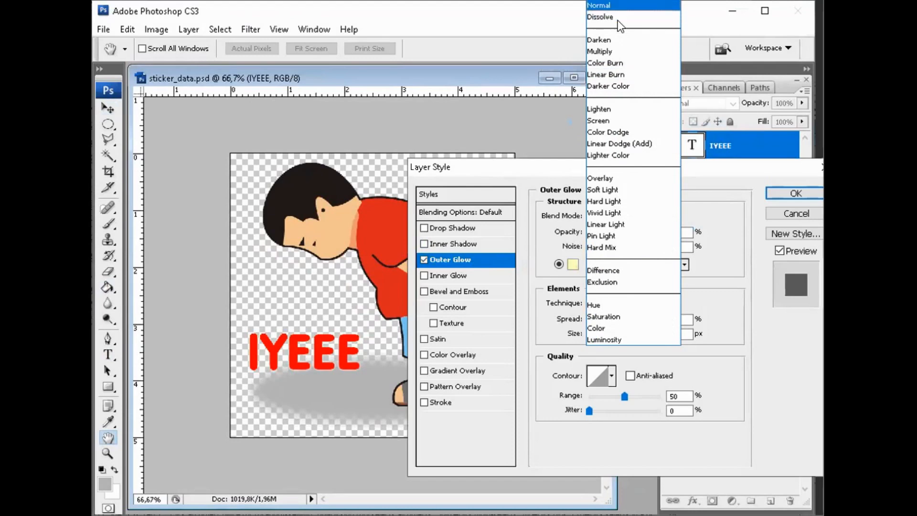
{"action": "left_click", "coordinate": [617, 11]}
{"action": "left_click", "coordinate": [572, 265]}
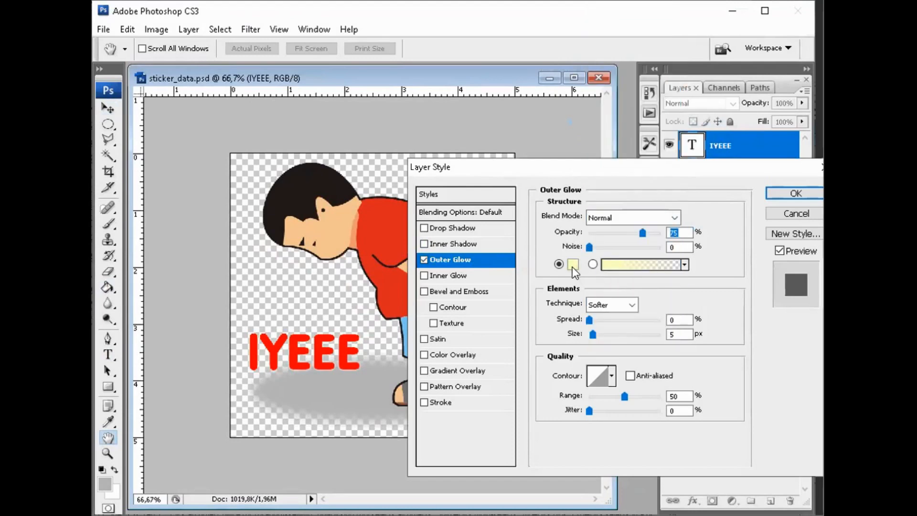
{"action": "left_click_drag", "start_coordinate": [432, 296], "coordinate": [307, 249]}
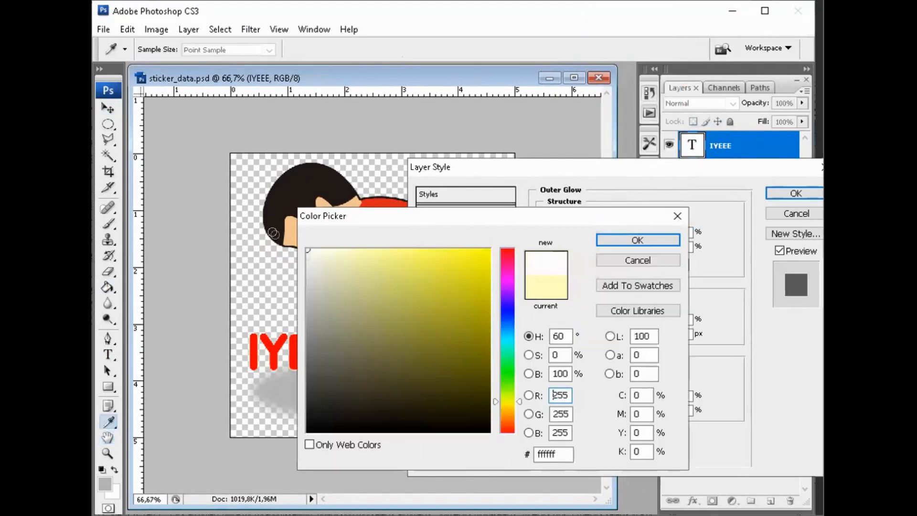
{"action": "left_click", "coordinate": [615, 241]}
- Set the text's outer glow spread to 100%, increase its size slightly, and apply the layer style
{"action": "left_click_drag", "start_coordinate": [588, 320], "coordinate": [705, 319]}
{"action": "left_click_drag", "start_coordinate": [593, 336], "coordinate": [594, 335]}
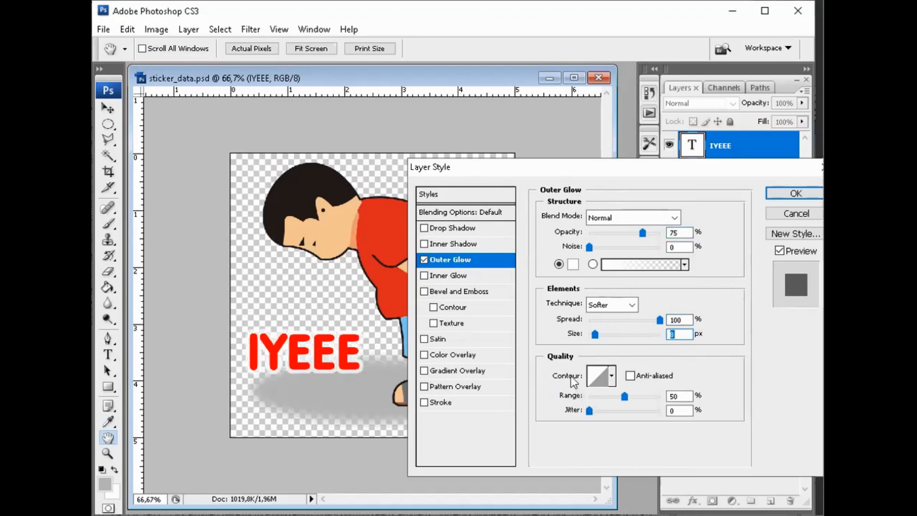
{"action": "left_click", "coordinate": [788, 194]}
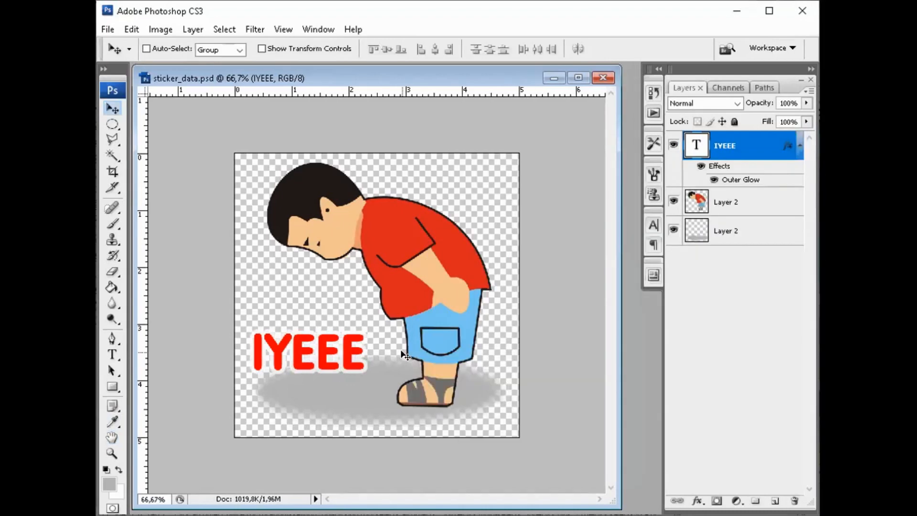
- Scale the IYEEE text proportionally to about 122%, keeping its upper-left corner in place
{"action": "key", "text": "ctrl+t"}
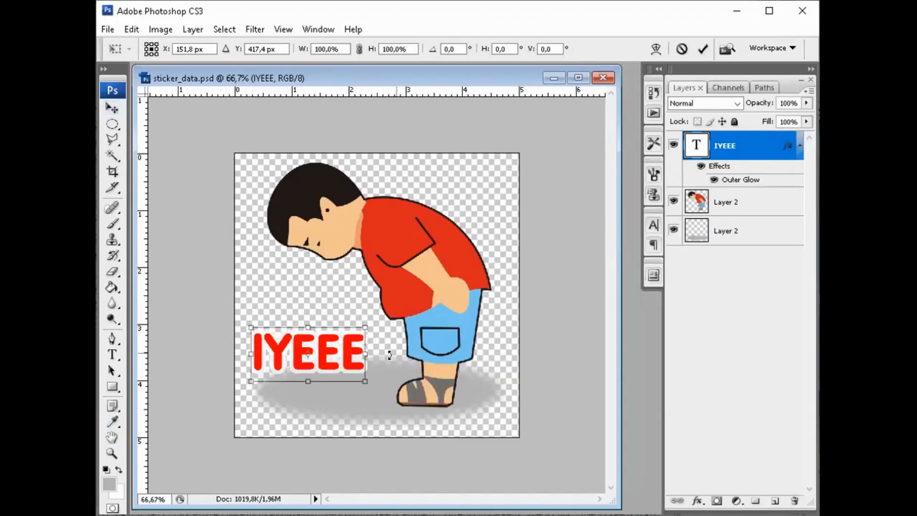
{"action": "left_click_drag", "start_coordinate": [366, 382], "coordinate": [390, 392]}
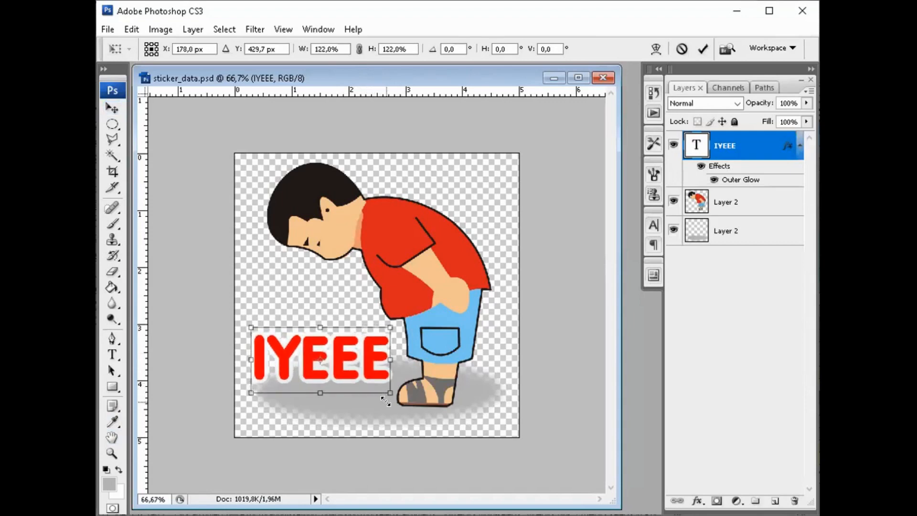
{"action": "key", "text": "Return"}
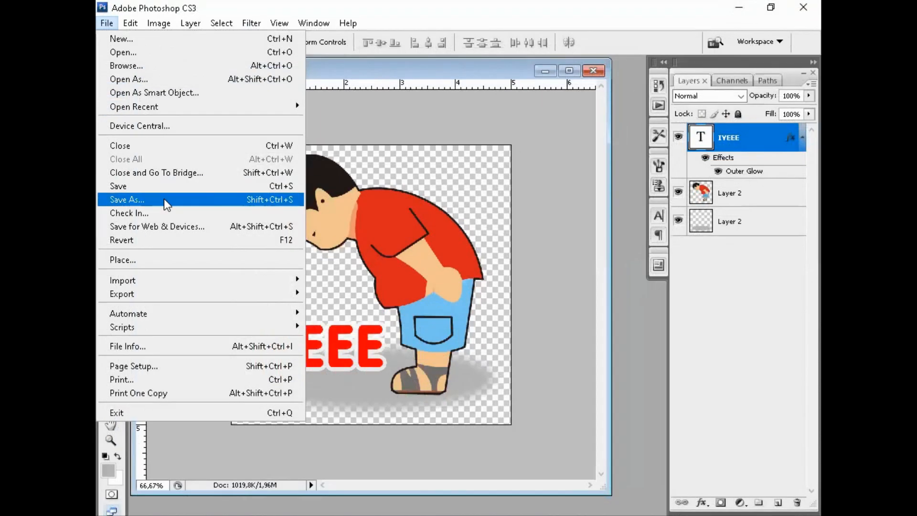
- Save the artwork as a non-interlaced PNG in 000_aaa_dektop, overwriting the existing sticker copy file
{"action": "left_click", "coordinate": [163, 201]}
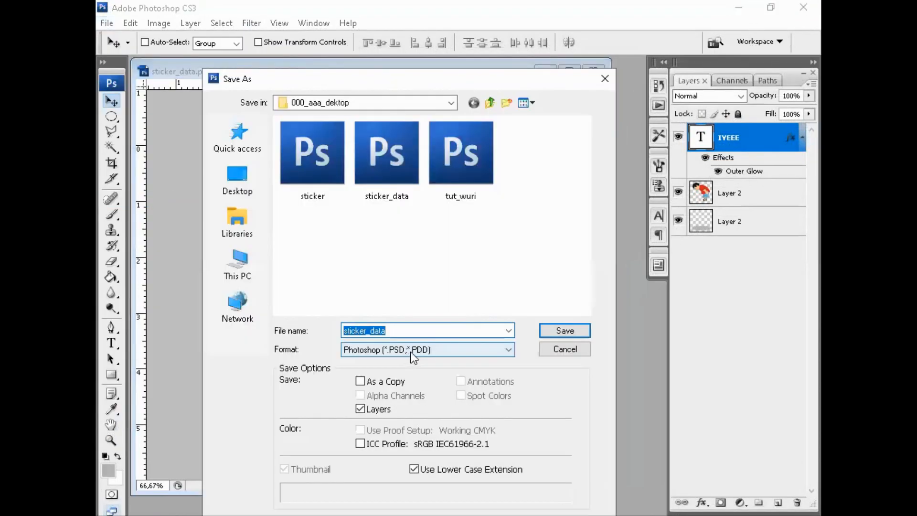
{"action": "left_click", "coordinate": [410, 354]}
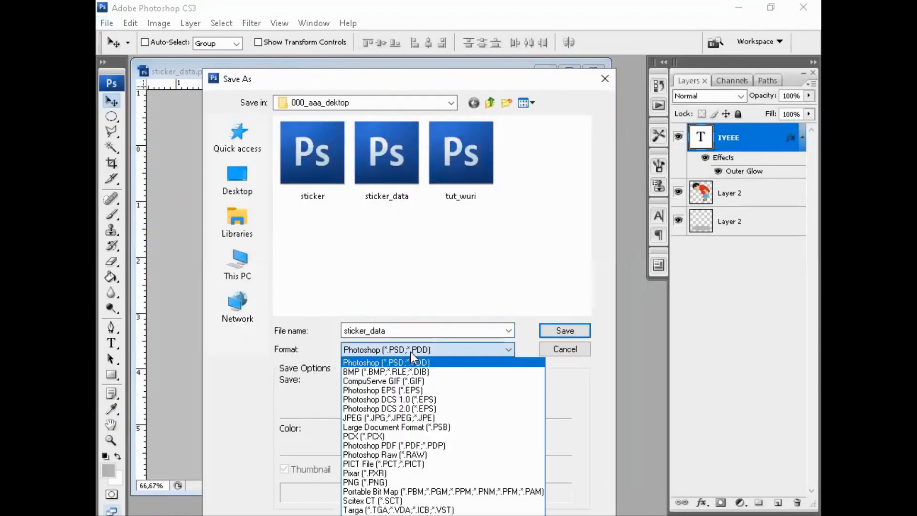
{"action": "left_click", "coordinate": [405, 482]}
{"action": "left_click", "coordinate": [314, 159]}
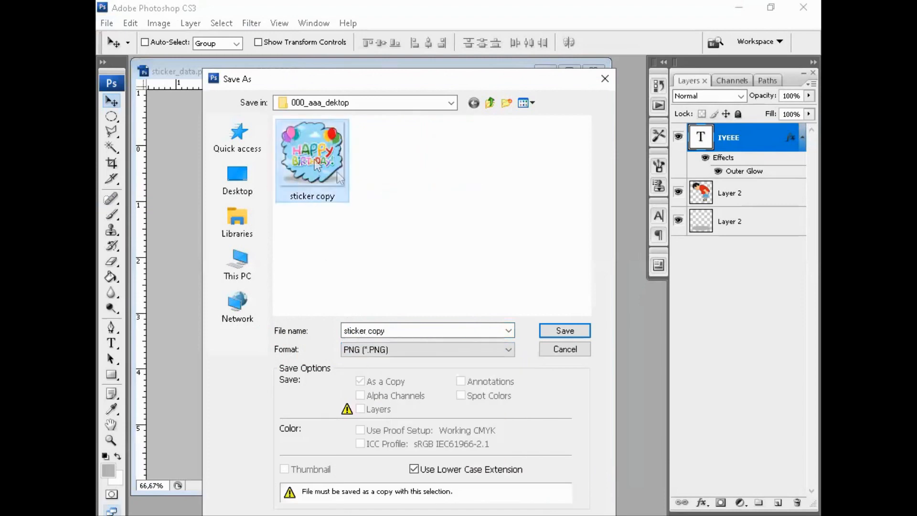
{"action": "left_click", "coordinate": [569, 329]}
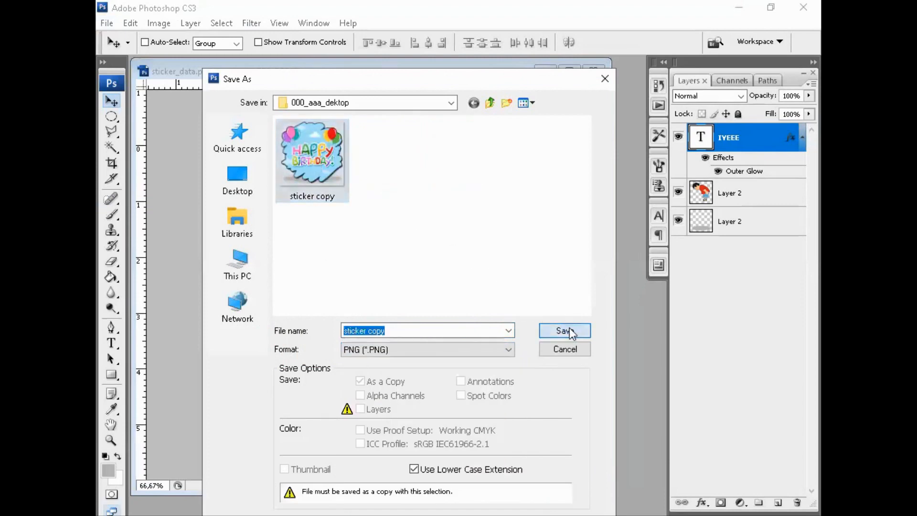
{"action": "left_click", "coordinate": [500, 268]}
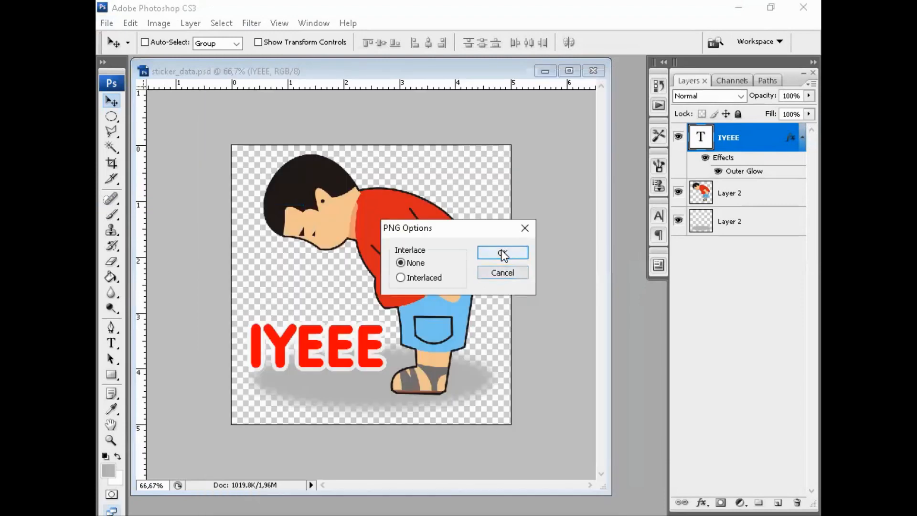
{"action": "left_click", "coordinate": [502, 258]}
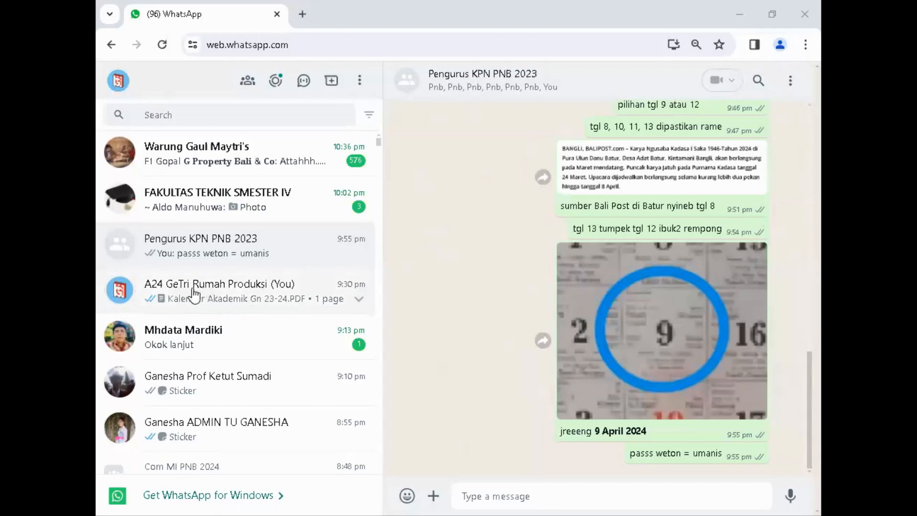
- Switch to WhatsApp Web and send the sticker copy image as a new sticker in the message-yourself chat
{"action": "left_click", "coordinate": [250, 292]}
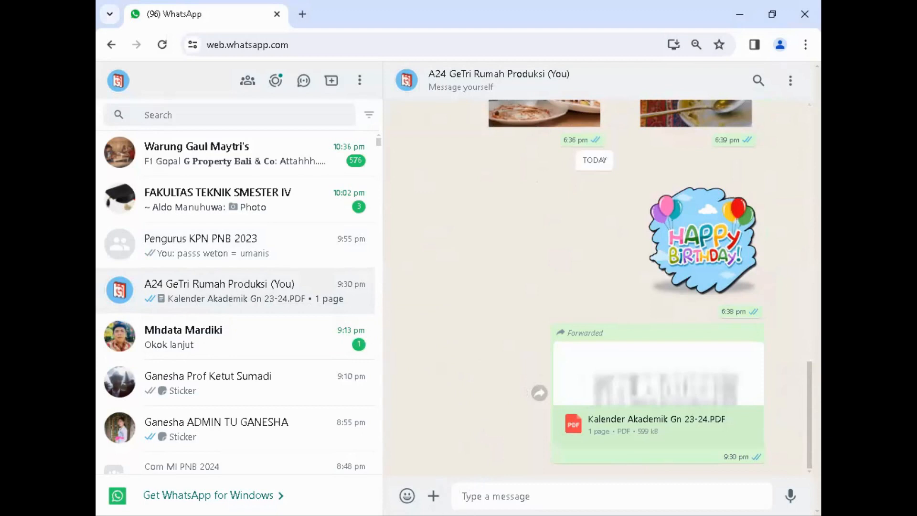
{"action": "left_click", "coordinate": [433, 496]}
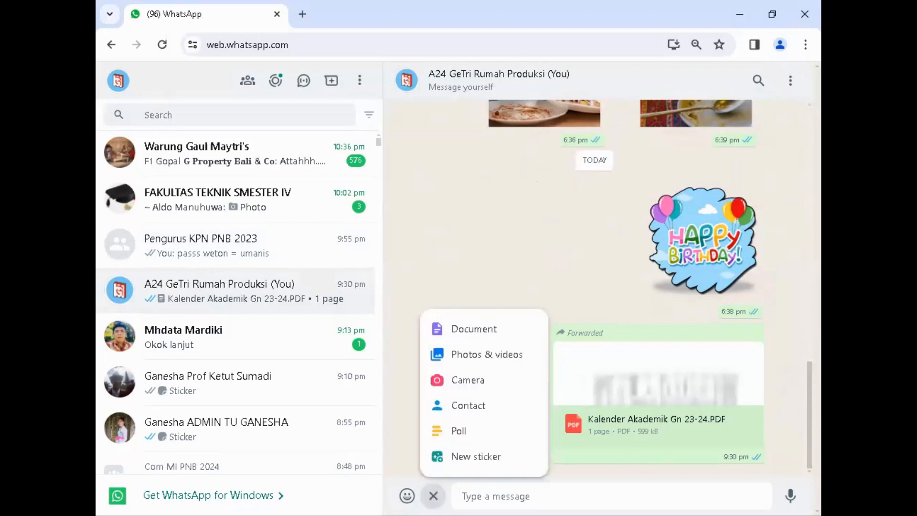
{"action": "left_click", "coordinate": [476, 456]}
{"action": "scroll", "coordinate": [571, 286], "scroll_direction": "down", "scroll_amount": 10}
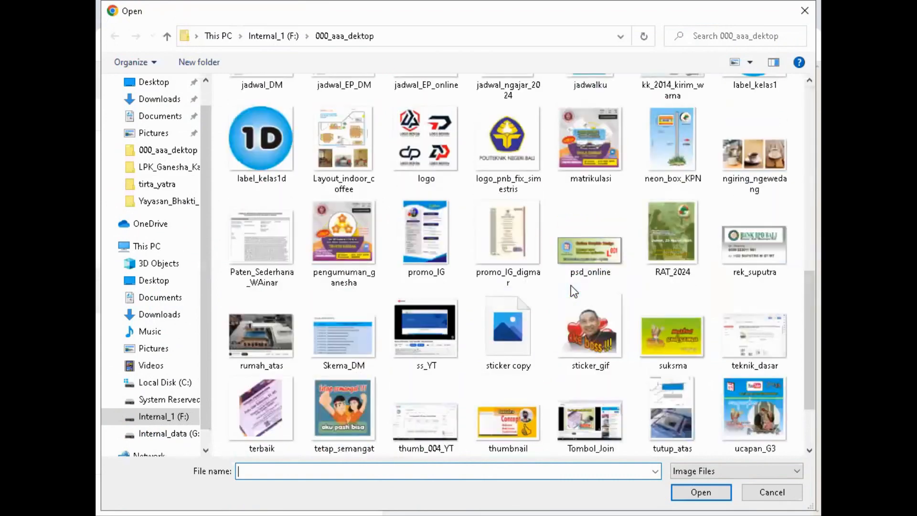
{"action": "left_click", "coordinate": [512, 333]}
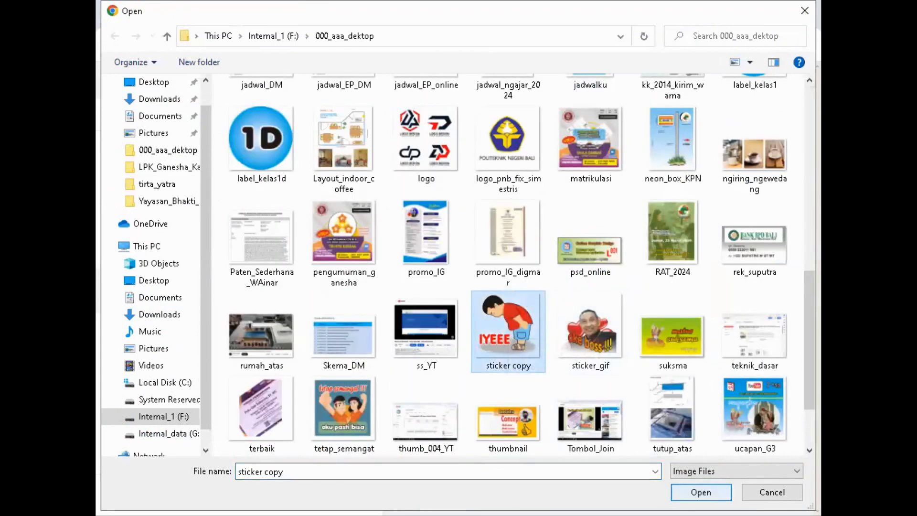
{"action": "left_click", "coordinate": [701, 492]}
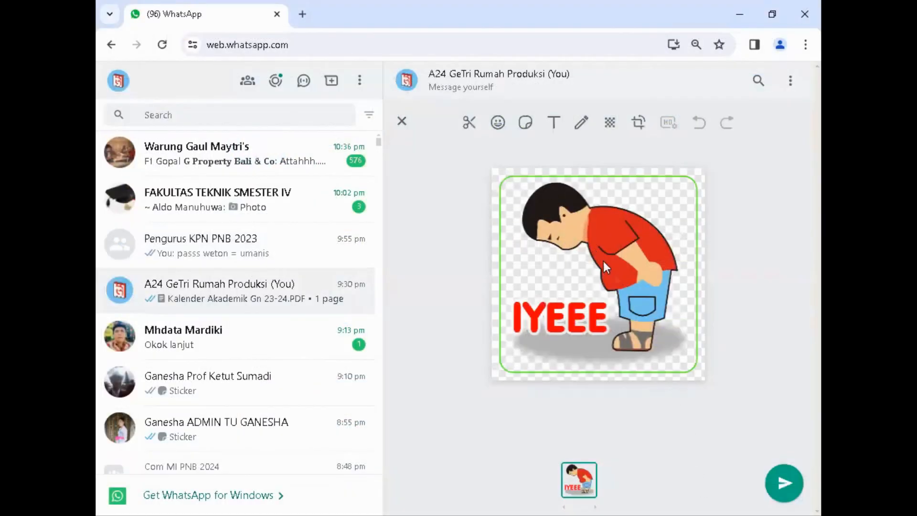
{"action": "left_click", "coordinate": [783, 483]}
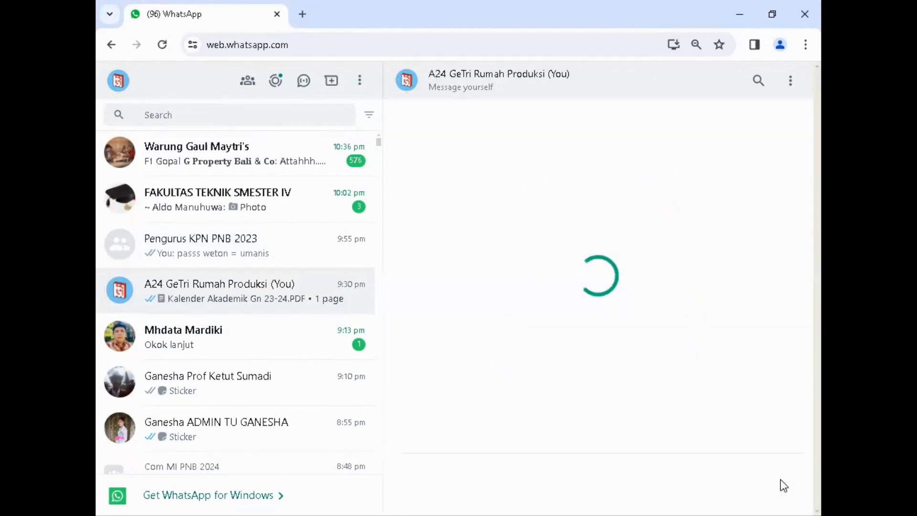